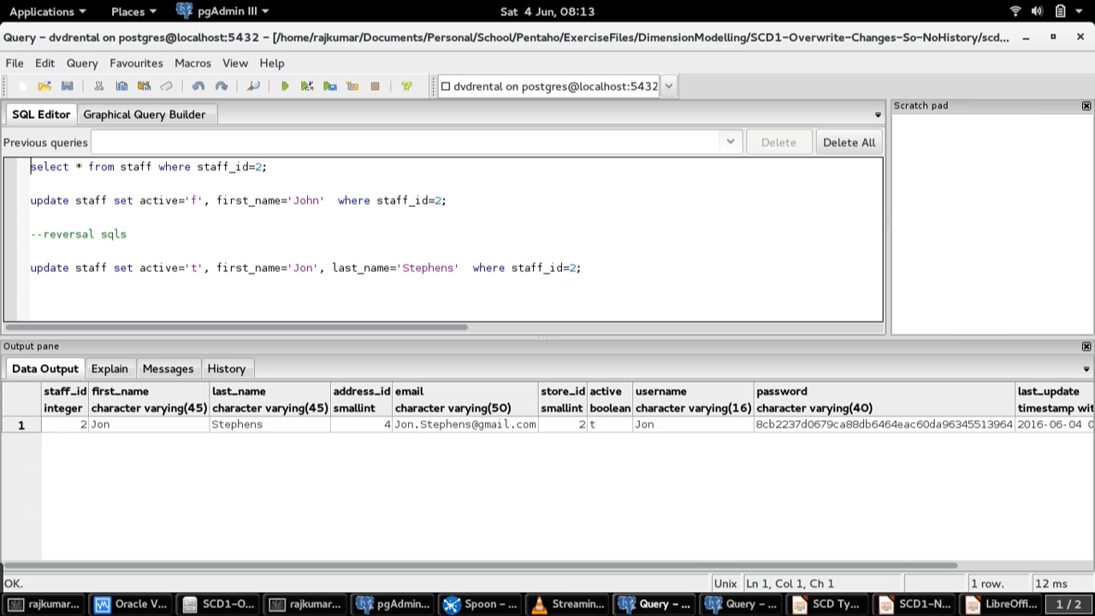
Examine the columns of the staff_id=2 record from the staff table in the dvdrental query output.
key("shift+Down")
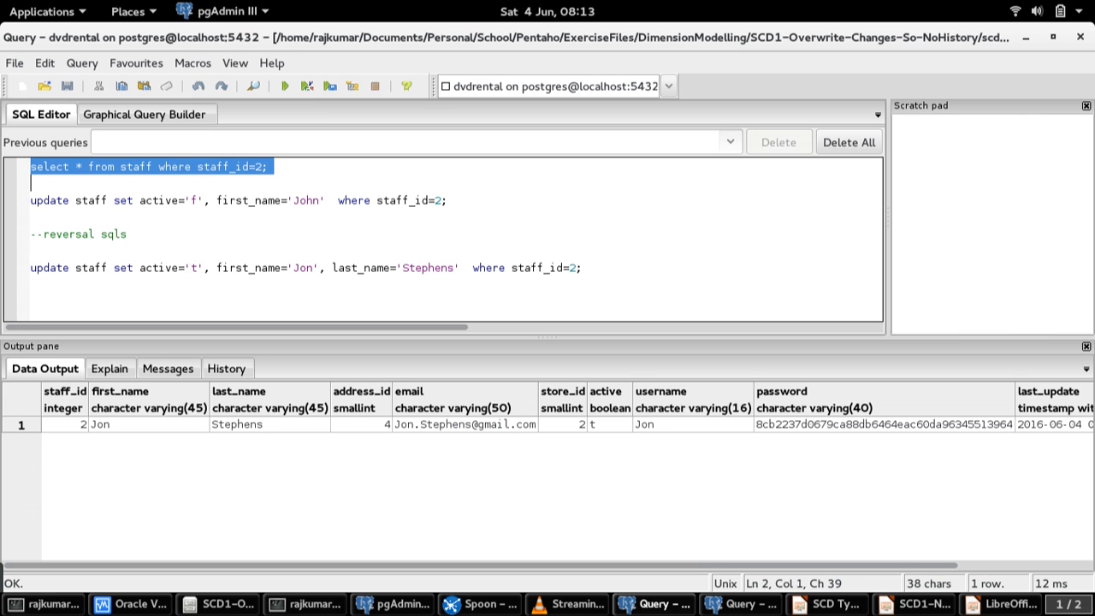
left_click(149, 424)
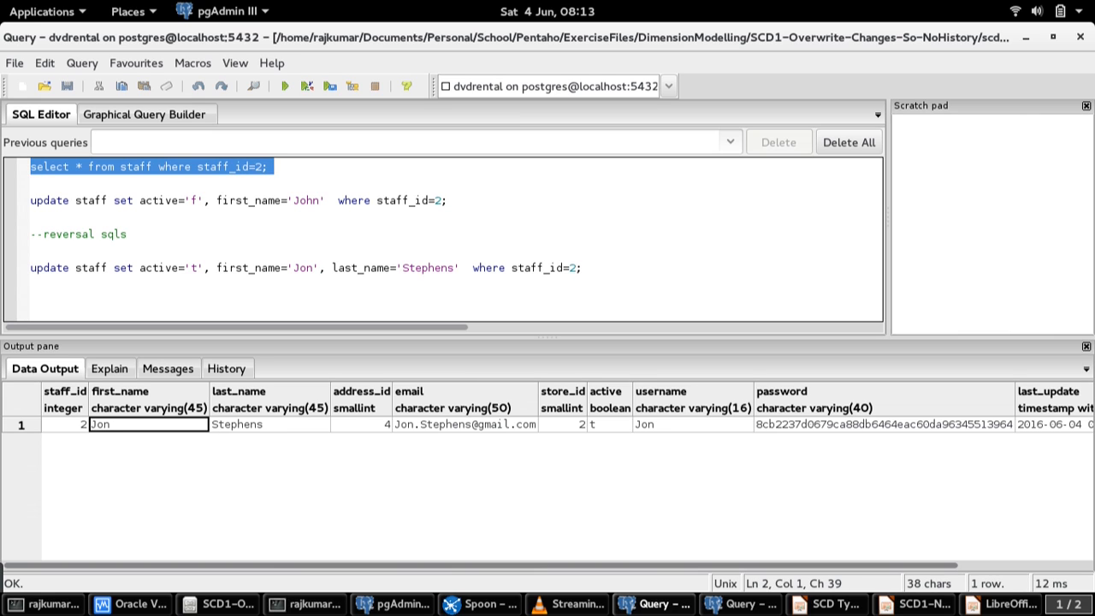
scroll(548, 475, "right", 6)
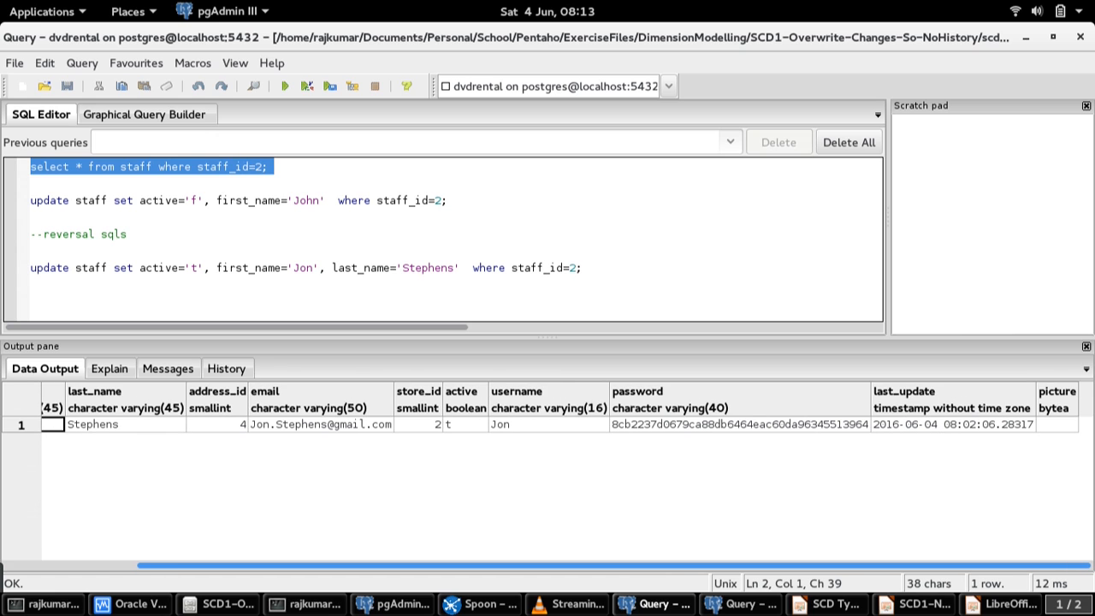
scroll(547, 475, "left", 5)
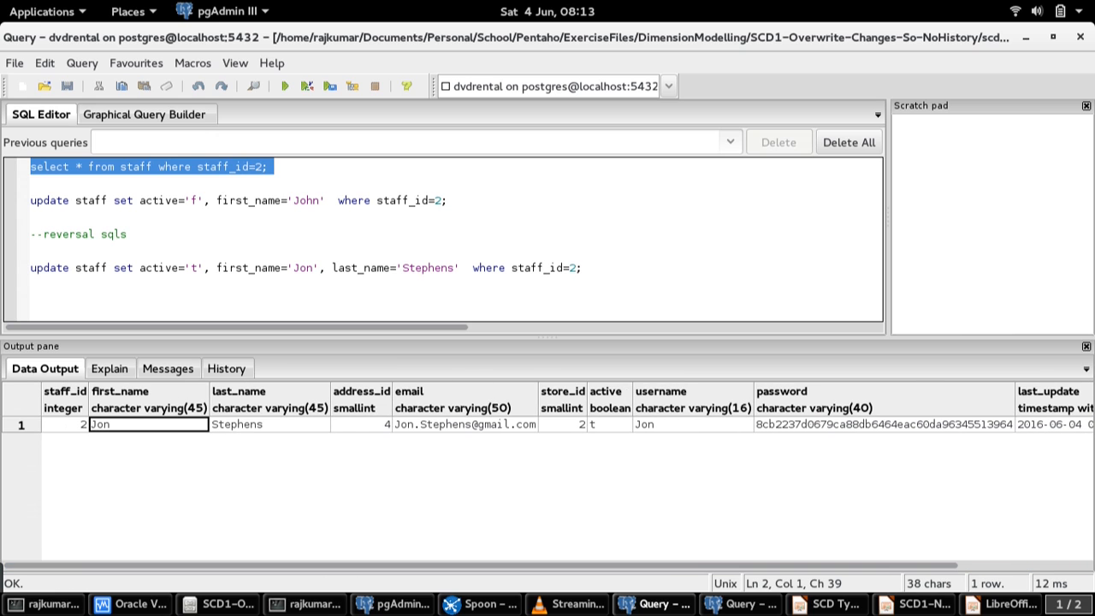
key("Right")
key("Right")
key("Right")
key("Right")
key("Right")
key("Right")
key("Right")
key("Right")
key("Right")
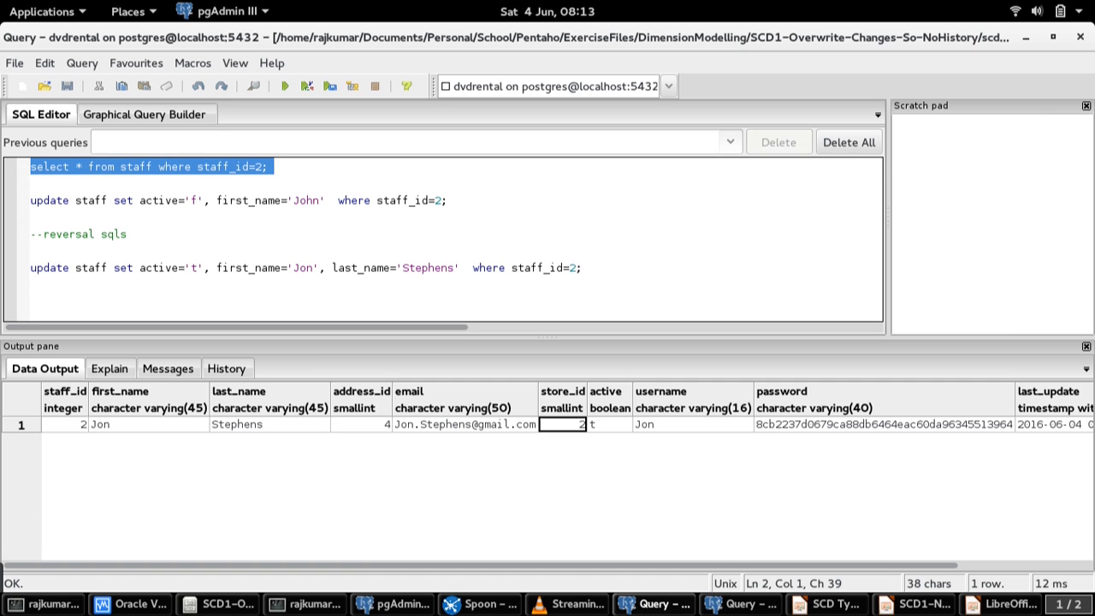
key("Left")
key("Left")
key("Left")
key("Left")
key("Left")
key("Left")
key("Left")
key("Left")
key("Left")
key("Left")
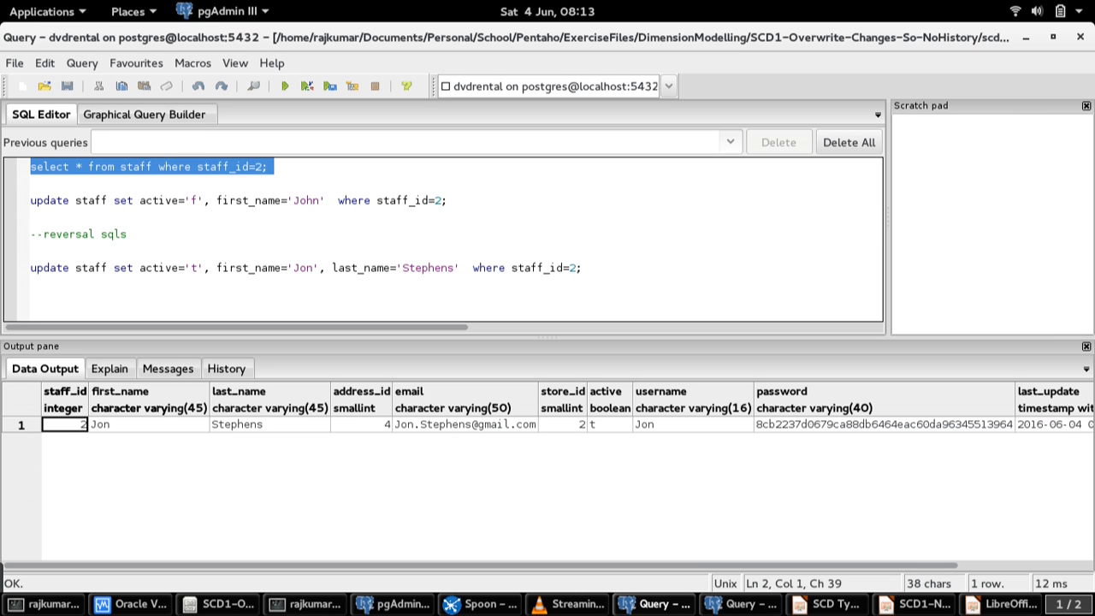
key("Right")
key("Right")
key("Right")
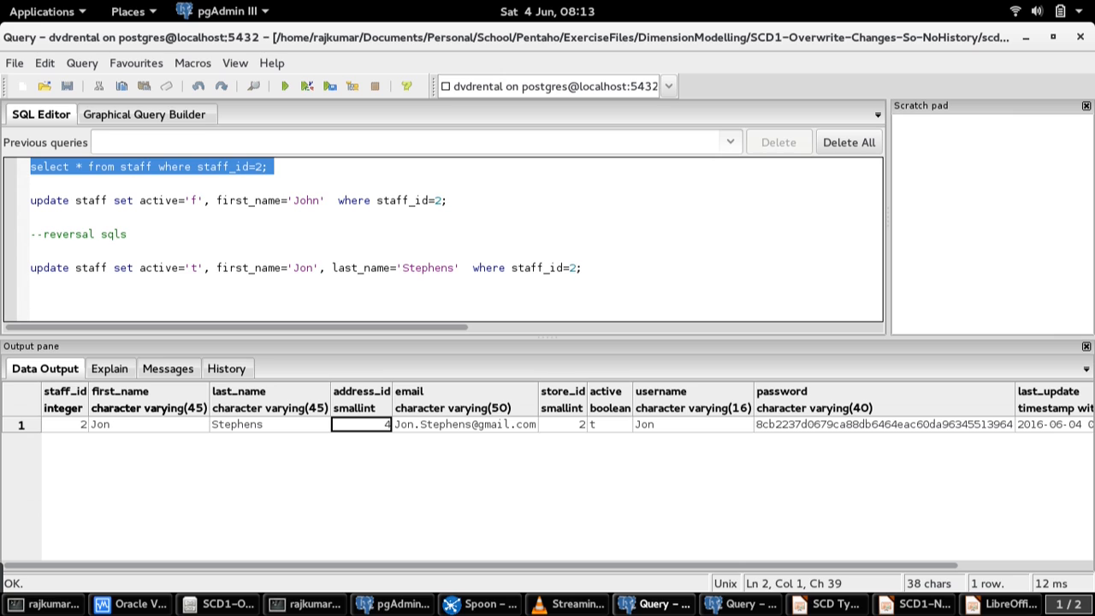
key("Right")
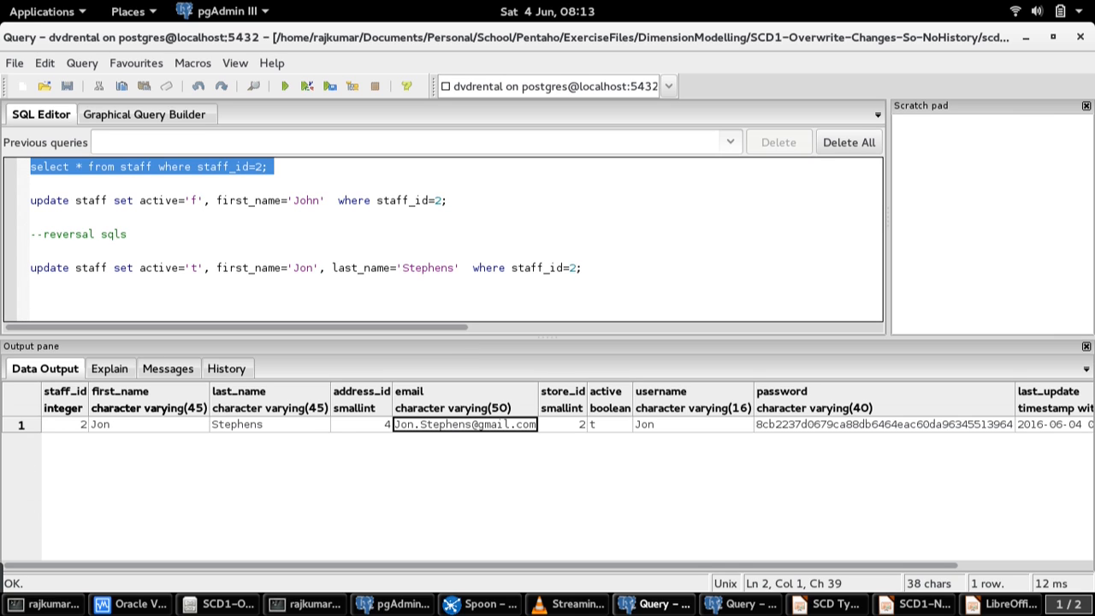
Examine the CREATE TABLE definition of dim_staff_scd1 in the dvdrental_dm query window.
left_click(740, 604)
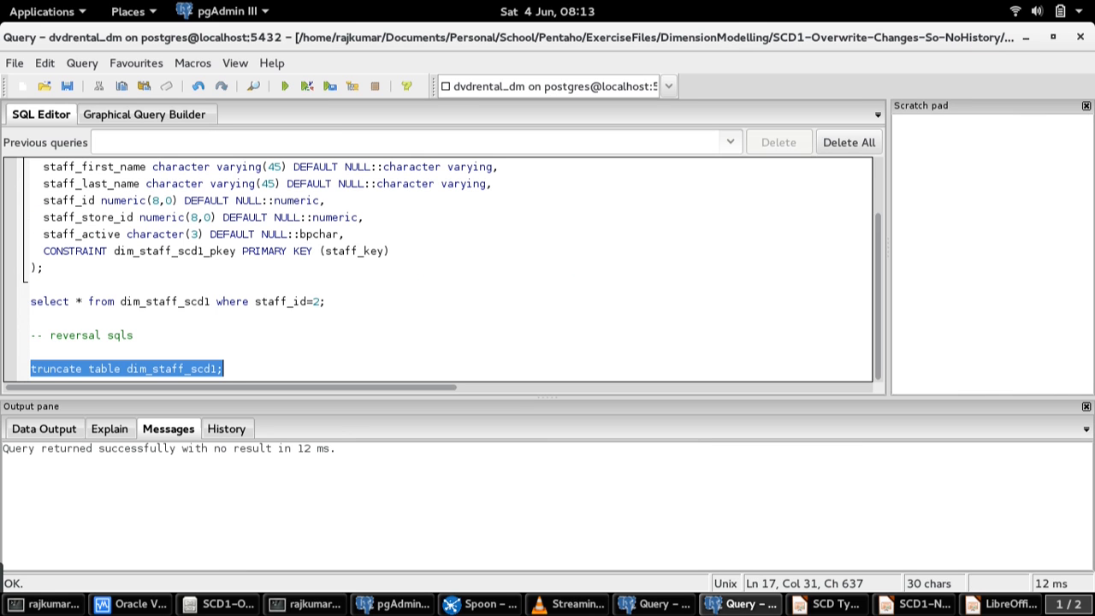
left_click(31, 285)
key("Up")
key("Up")
key("Down")
key("Up")
key("Up")
key("Up")
key("Up")
key("Up")
key("Up")
key("Up")
key("Up")
key("Up")
key("Up")
key("Down")
key("Down")
key("Down")
key("Down")
key("Down")
key("Down")
key("Down")
key("Down")
key("Down")
key("Down")
key("Down")
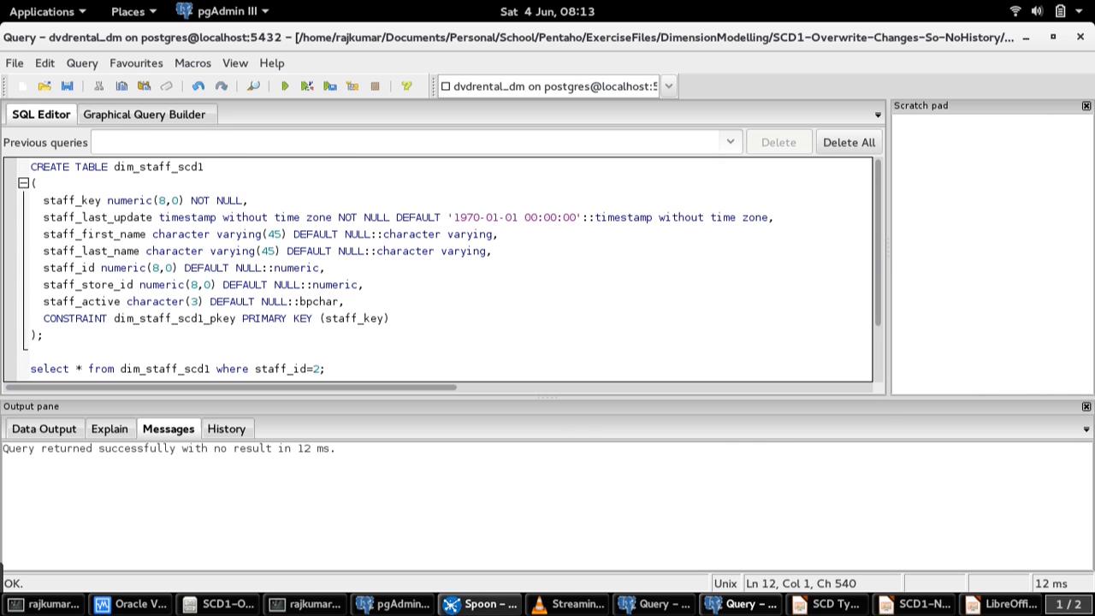
Switch to Spoon and review the SQL of the "Get Max last_update from dim_staff_scd1" table input.
left_click(480, 604)
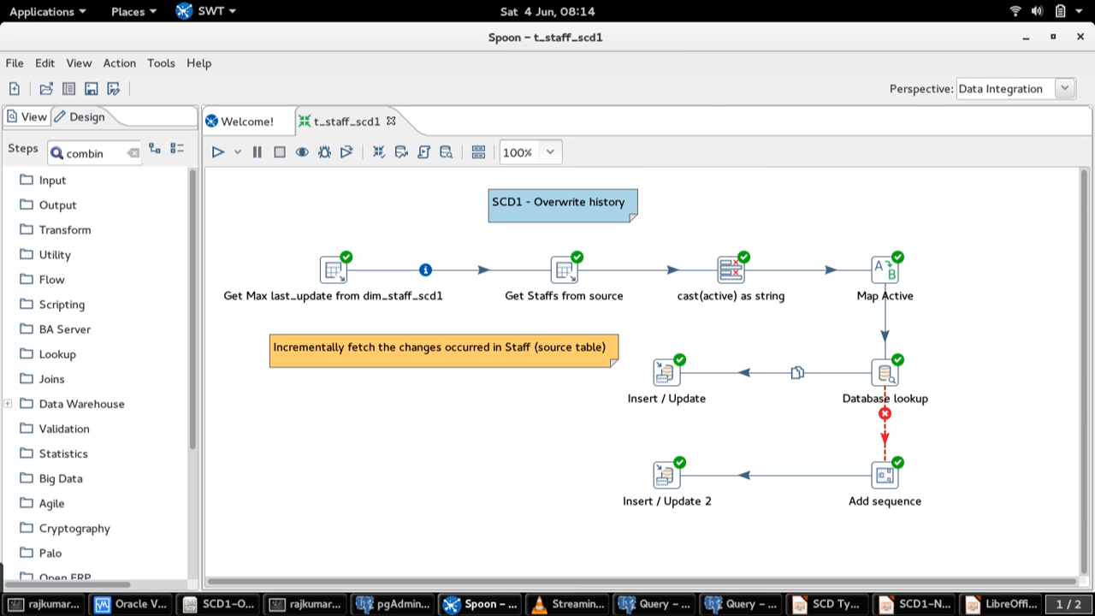
mouse_move(333, 270)
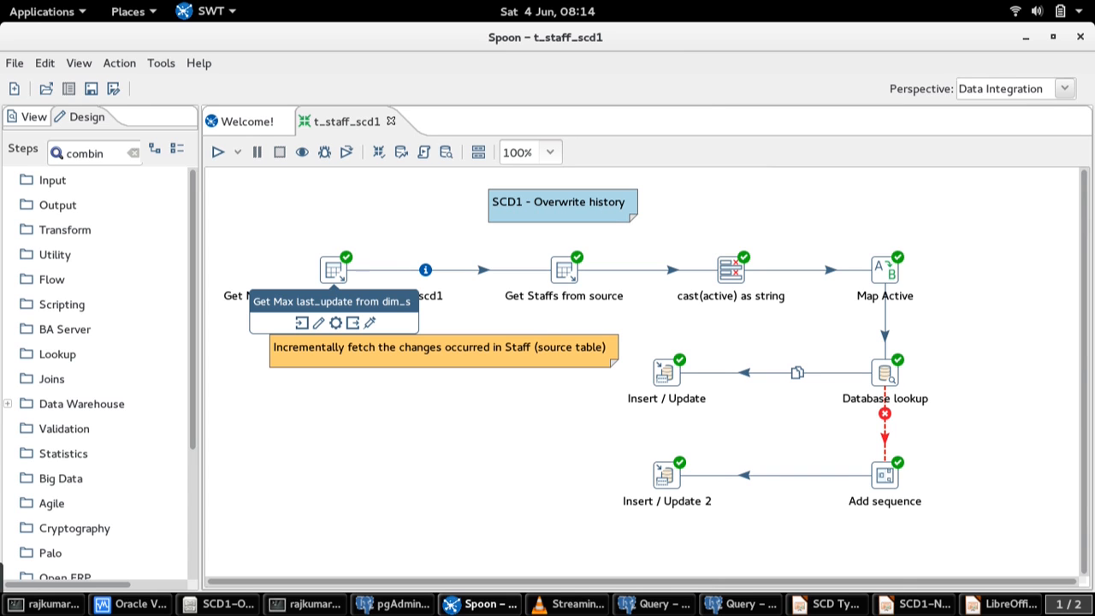
double_click(334, 270)
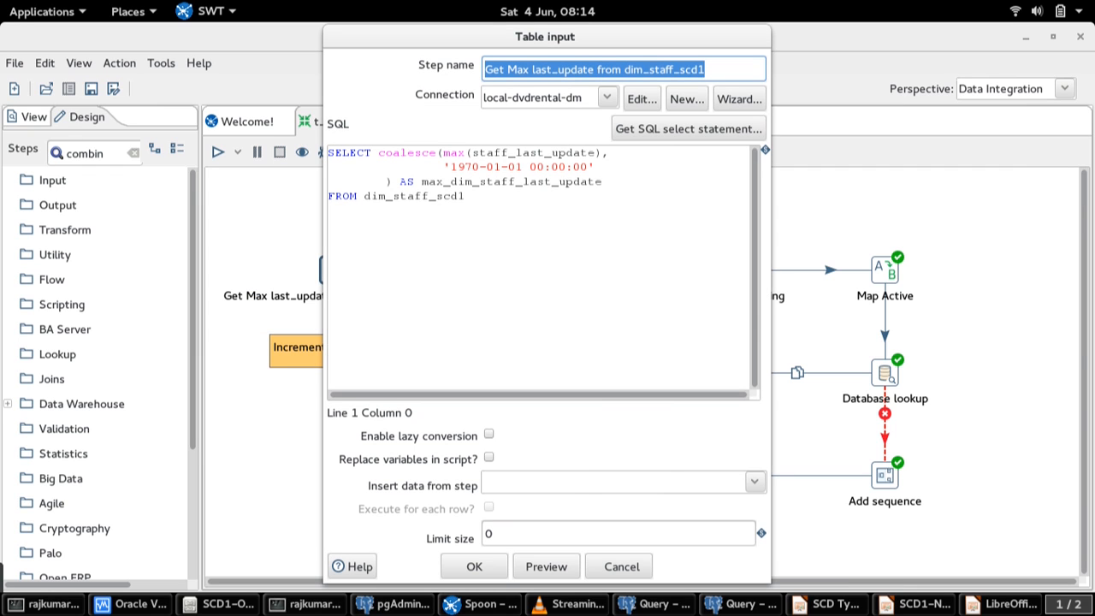
left_click_drag(466, 197, 329, 153)
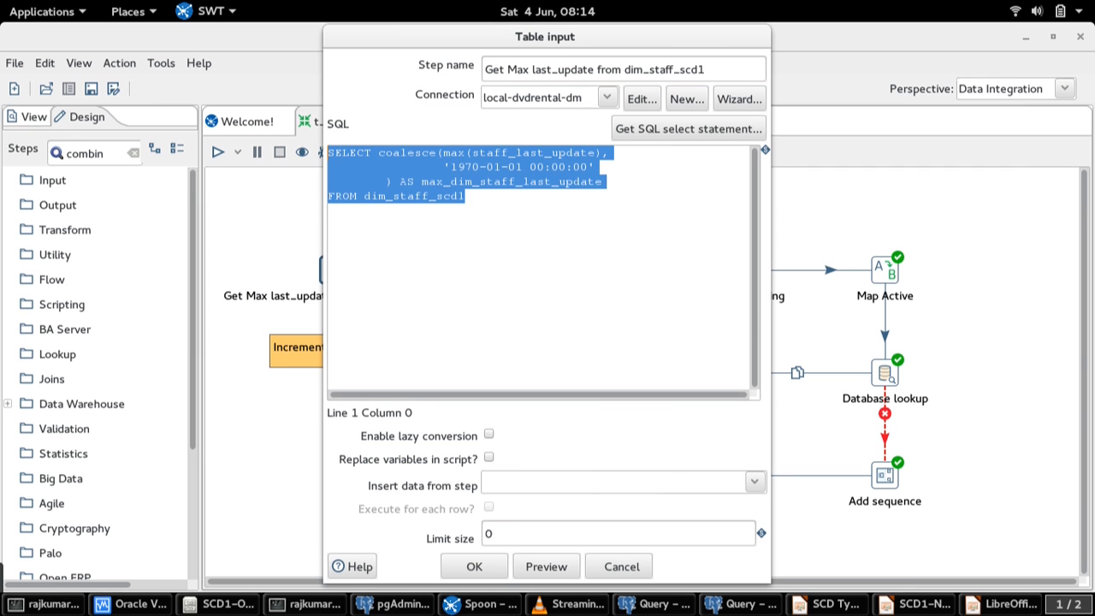
left_click(473, 168)
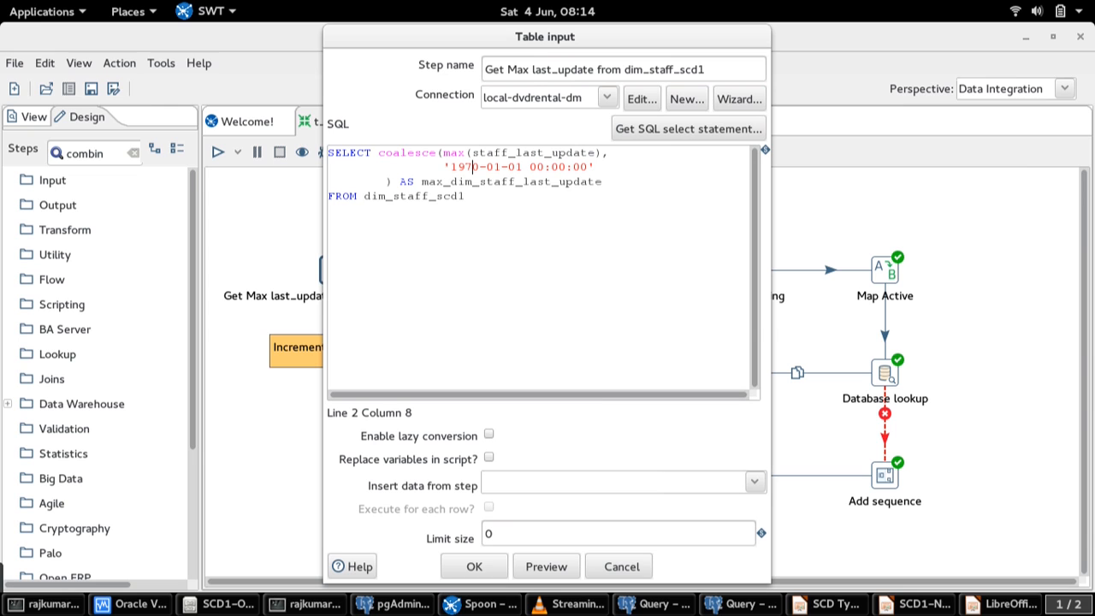
left_click(474, 566)
Review the "Get Staffs from source" table input, including its source table, last_update condition and the step supplying its parameter.
double_click(564, 270)
left_click(481, 340)
left_click_drag(481, 340, 328, 340)
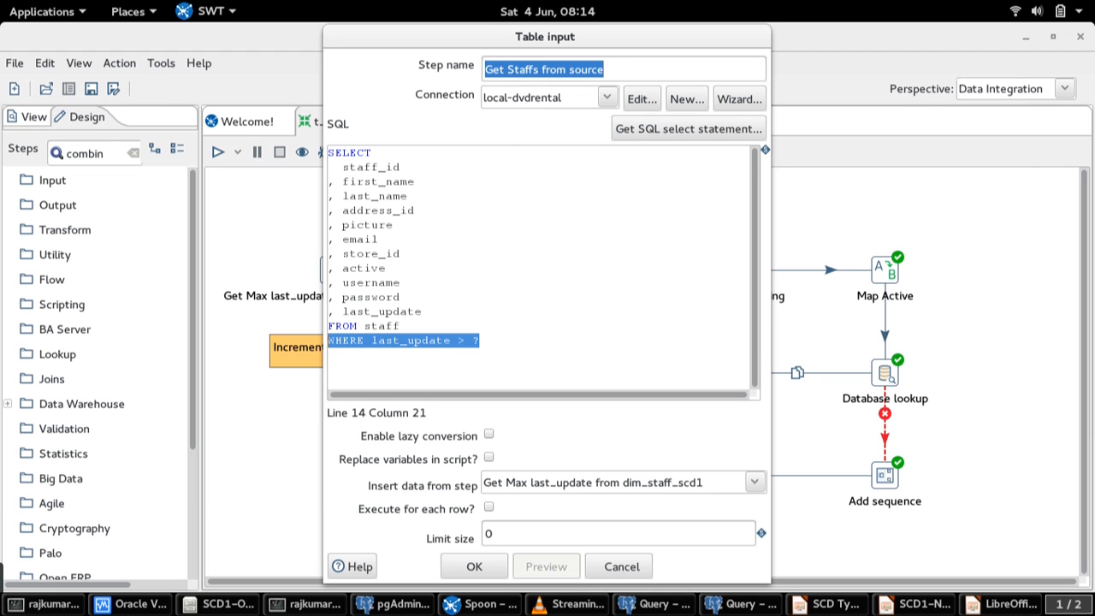
double_click(382, 326)
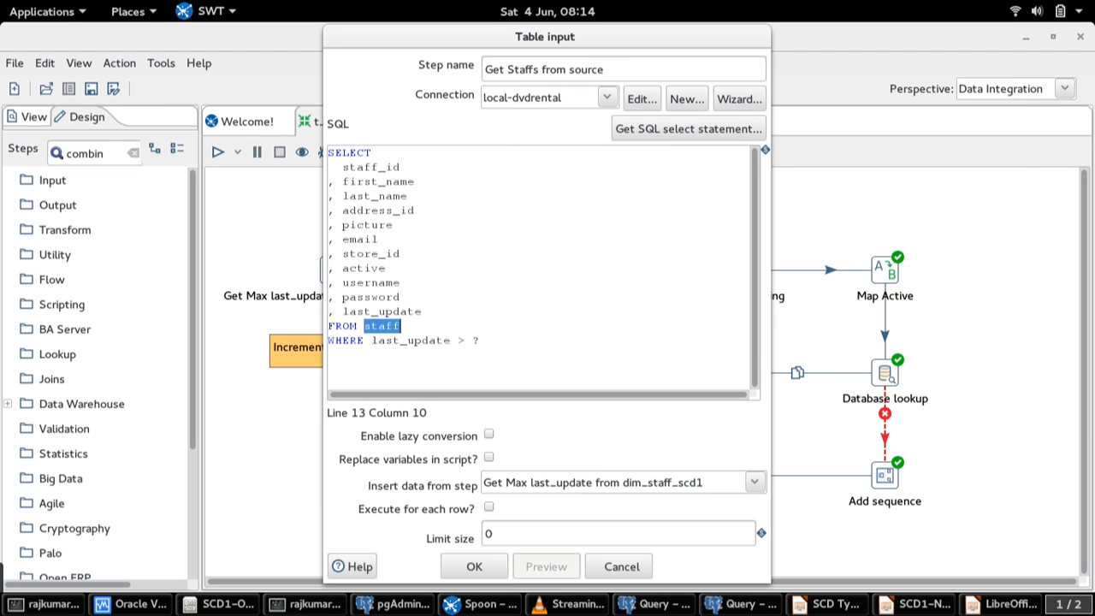
left_click(481, 340)
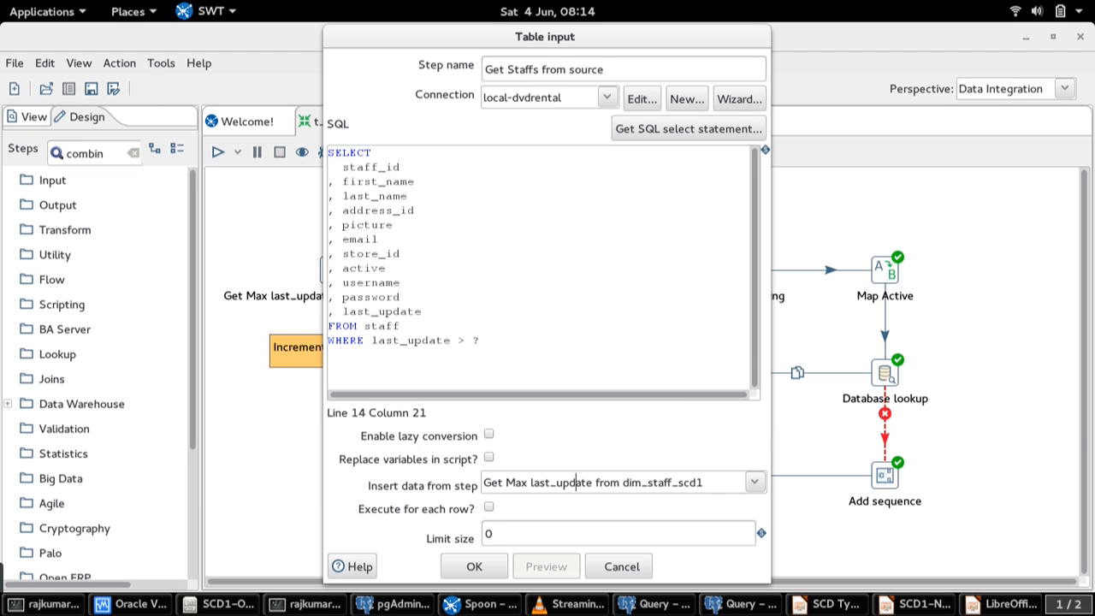
left_click_drag(328, 340, 481, 341)
left_click(481, 341)
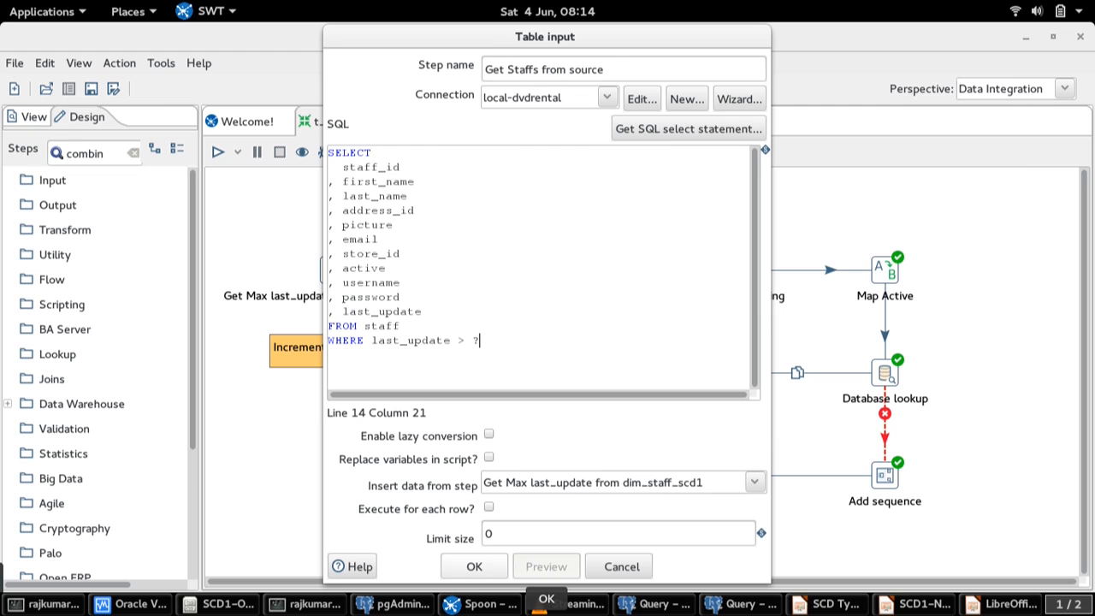
left_click(479, 569)
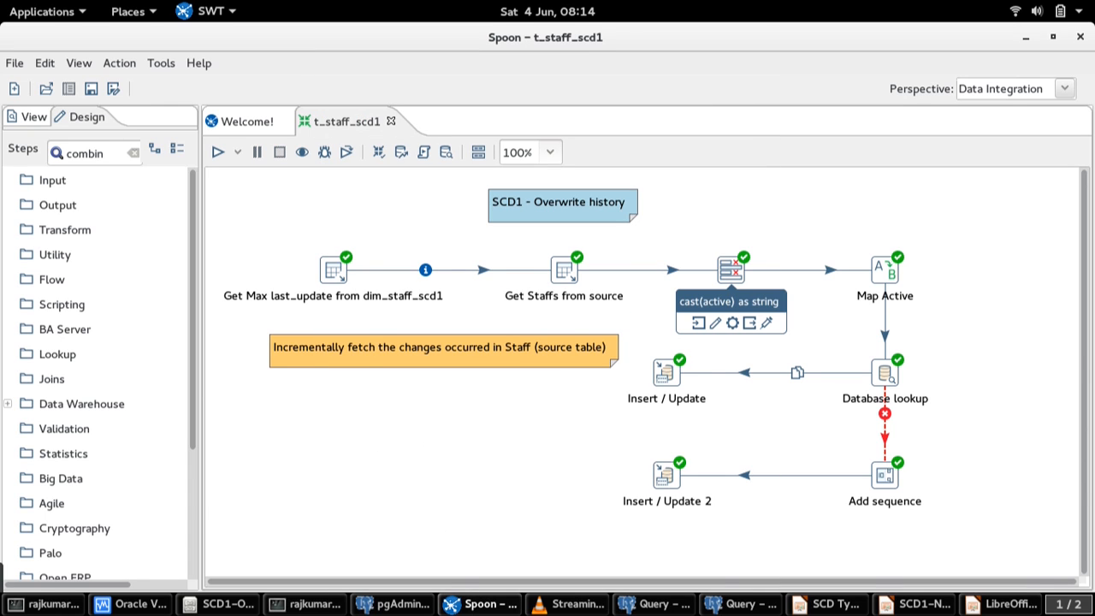
Review the "cast(active) as string" meta-data settings and compare them with the active column of the staff record in pgAdmin.
left_click(732, 270)
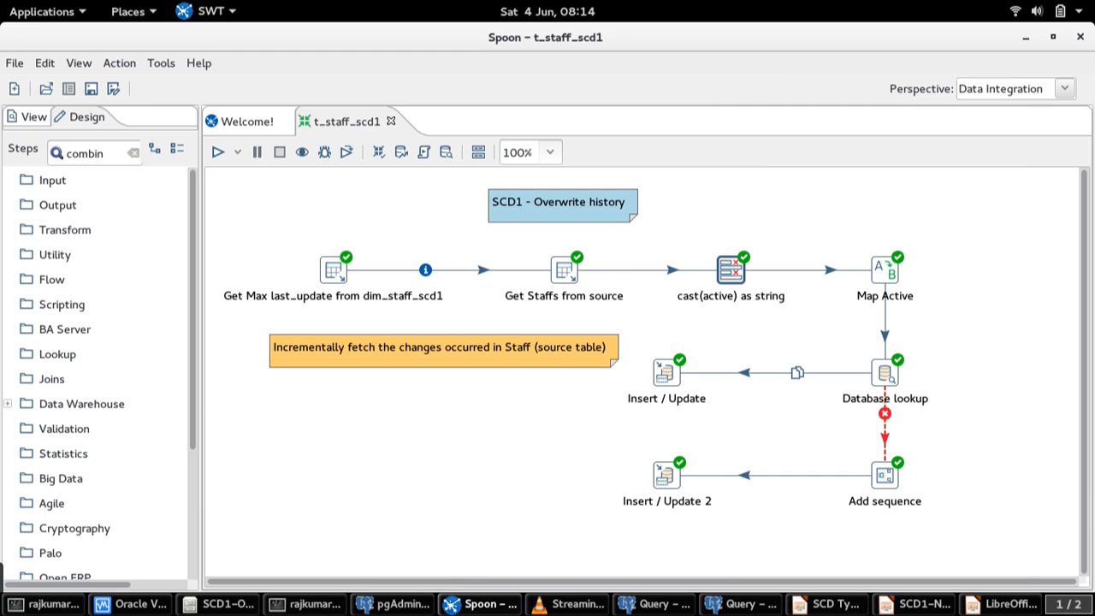
double_click(732, 270)
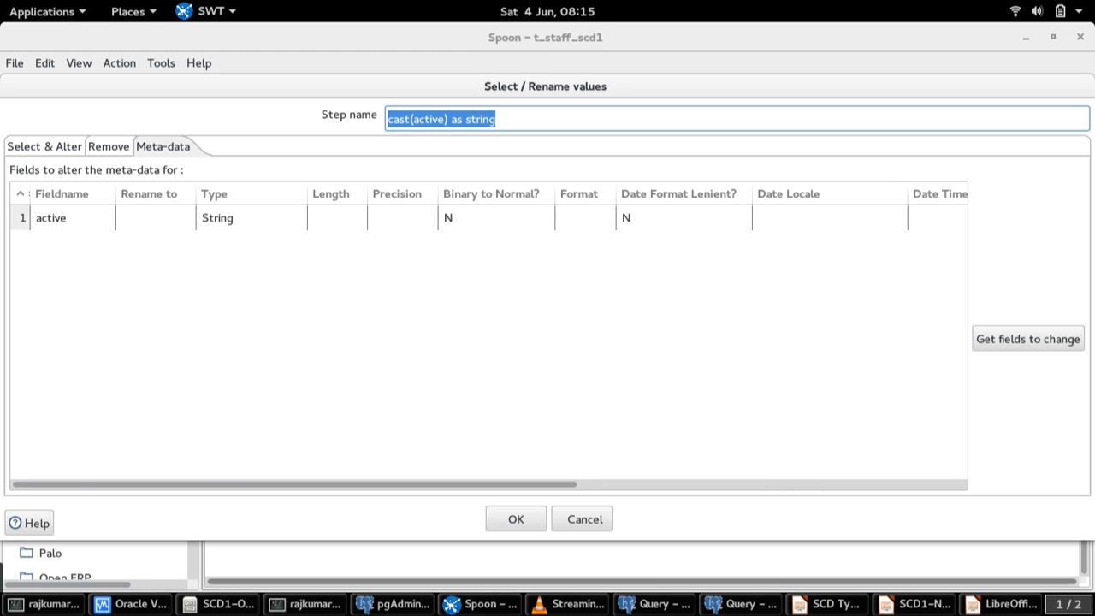
left_click(654, 604)
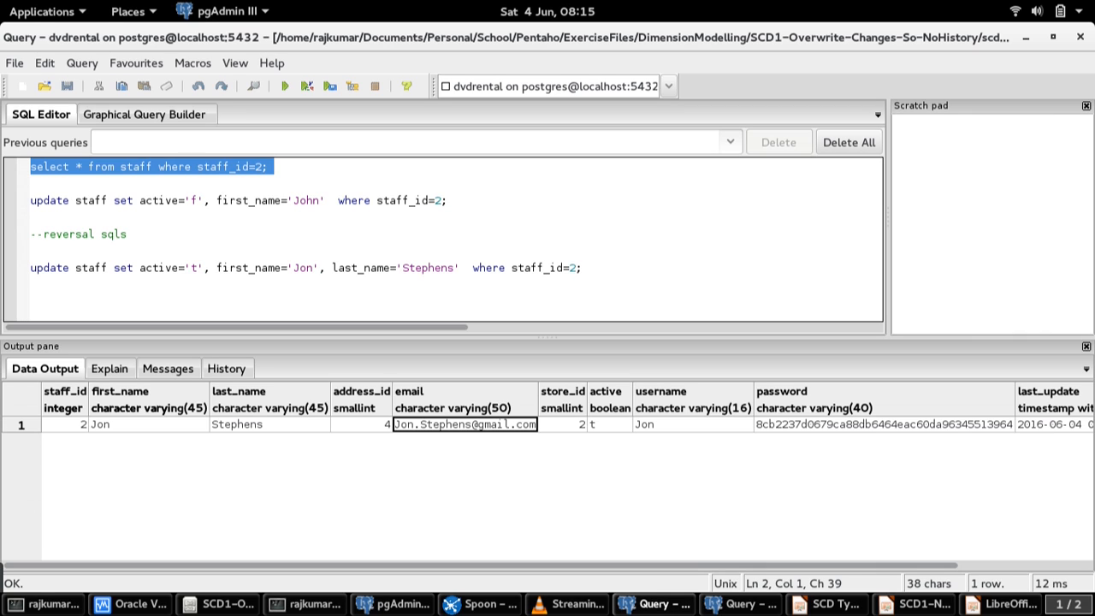
left_click(610, 425)
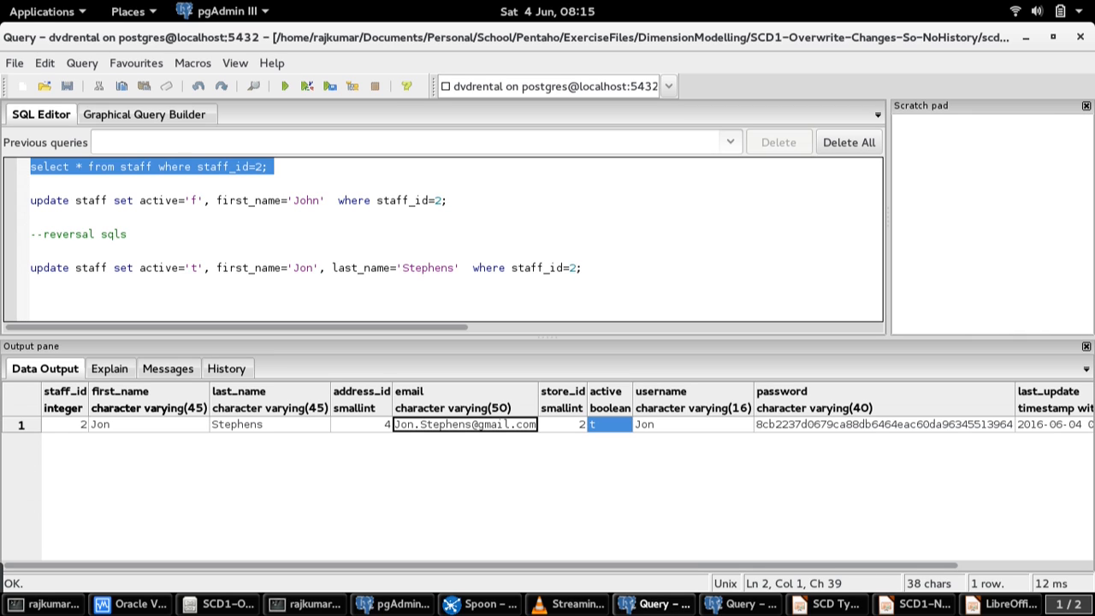
key("Right")
key("Right")
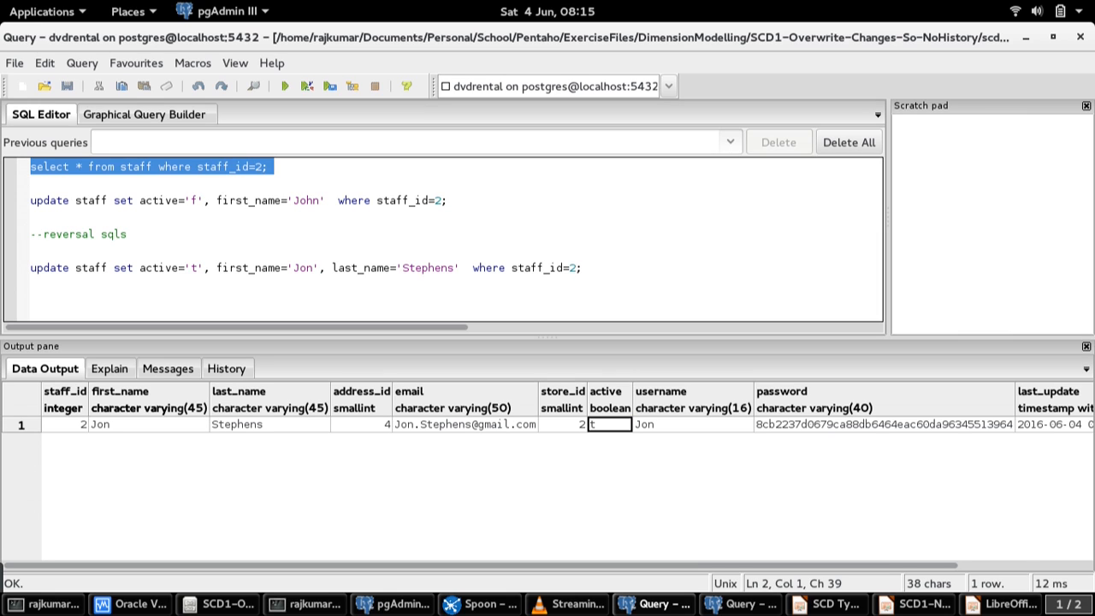
left_click(479, 604)
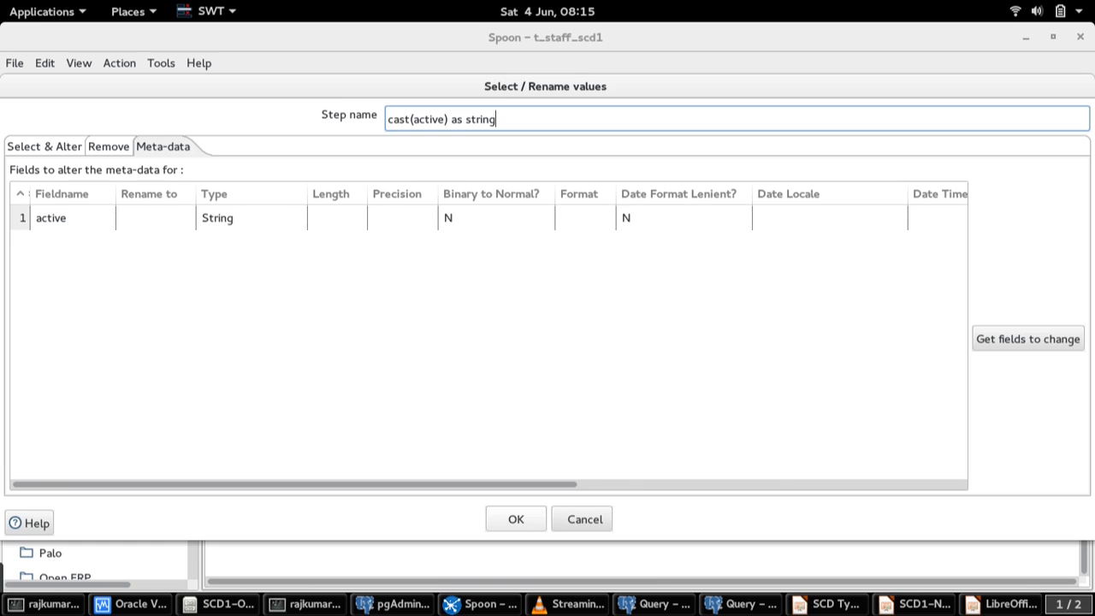
left_click(516, 519)
Review the value mappings in Map Active, and the lookup table, key and returned field in Database lookup.
double_click(885, 270)
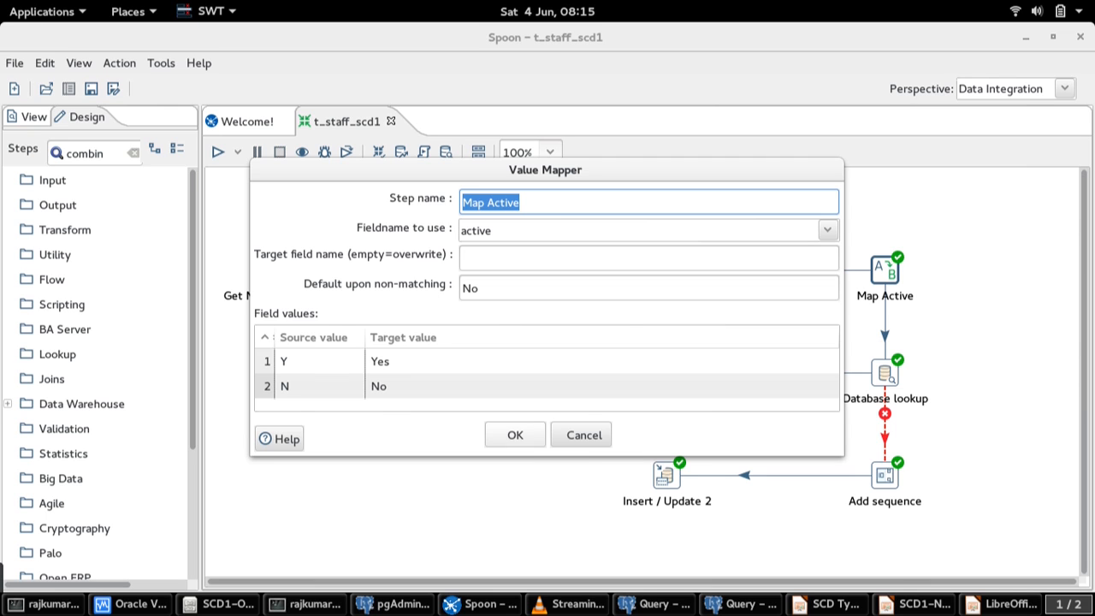
left_click(515, 435)
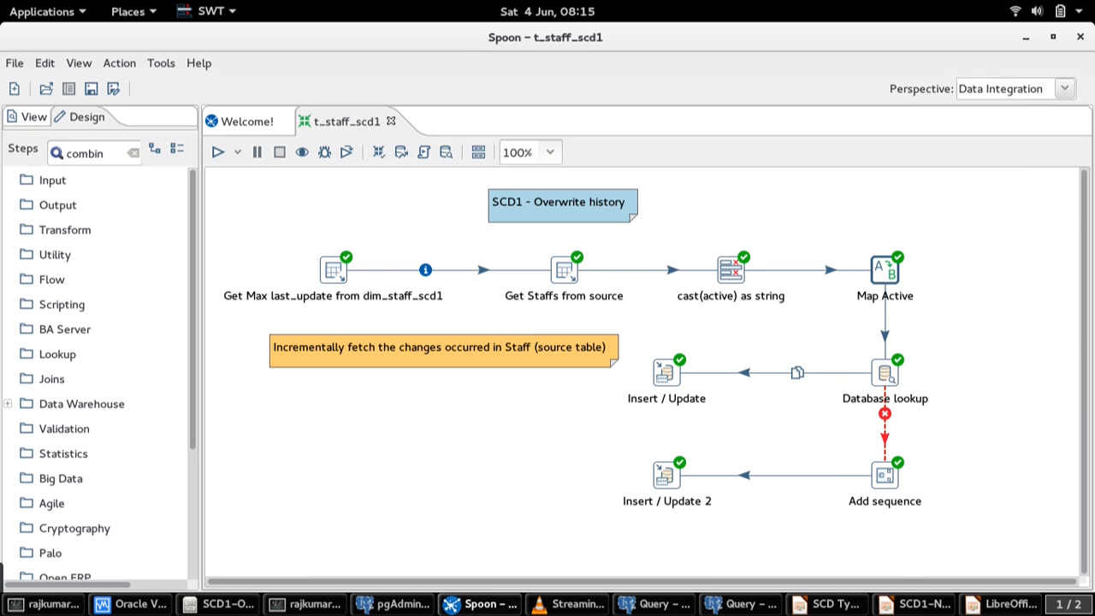
double_click(885, 372)
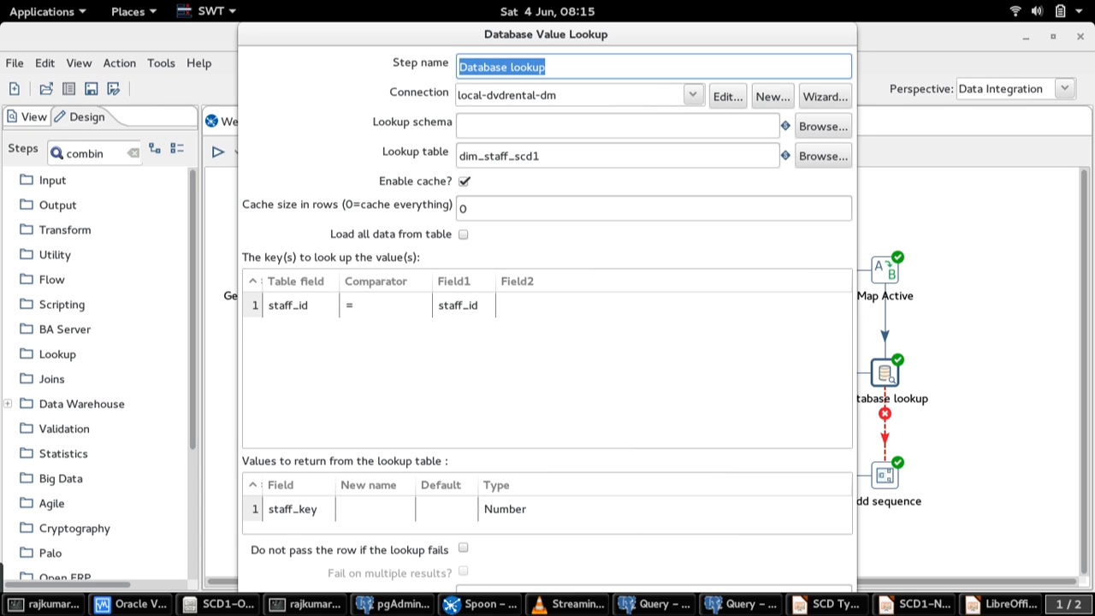
left_click(378, 308)
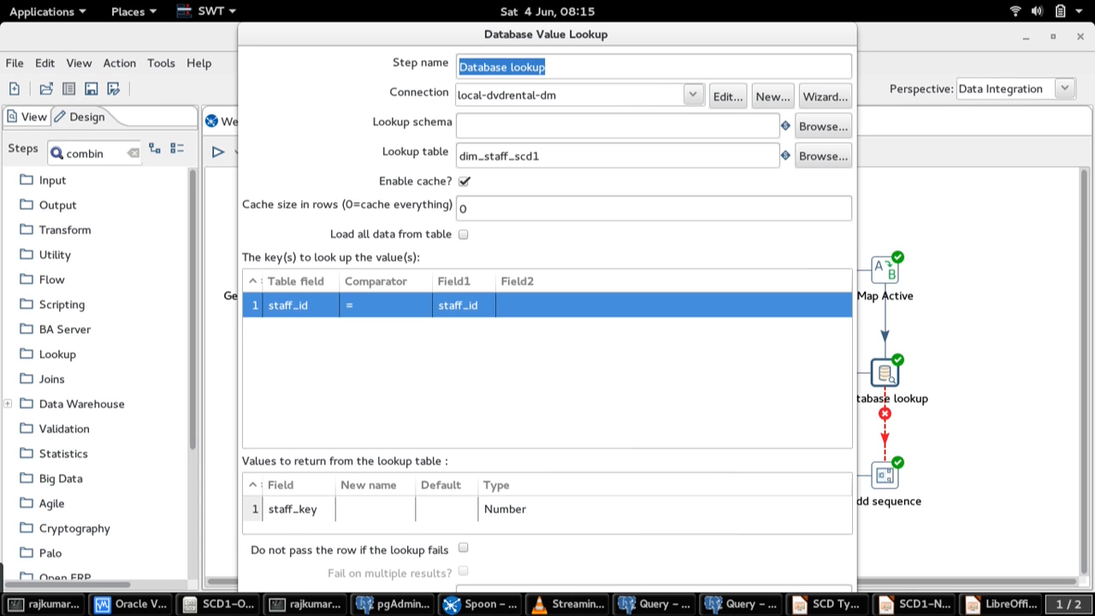
left_click_drag(542, 157, 457, 157)
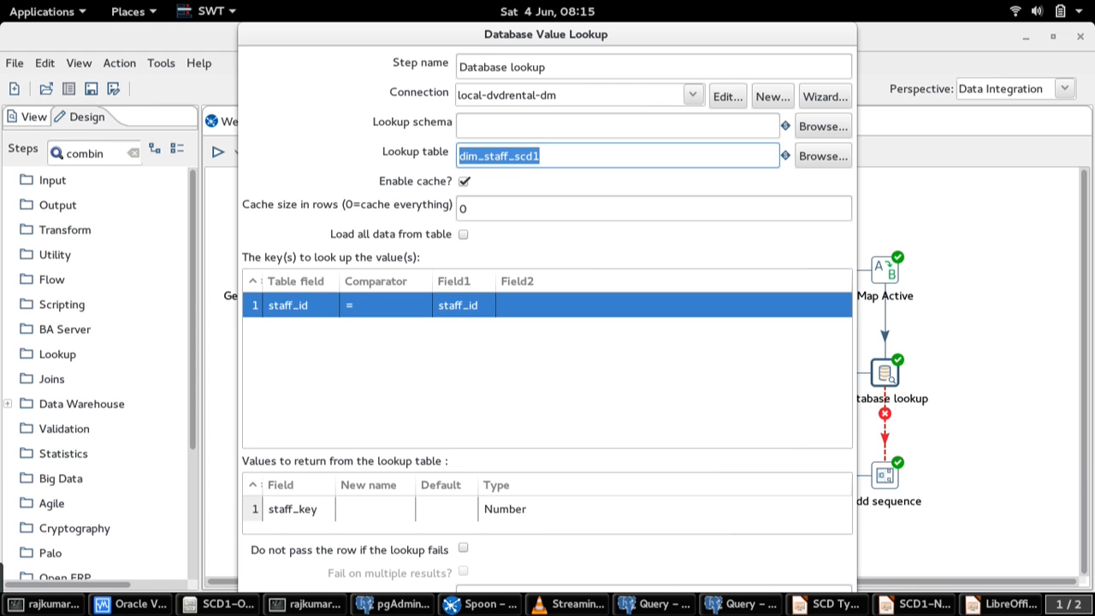
left_click(367, 510)
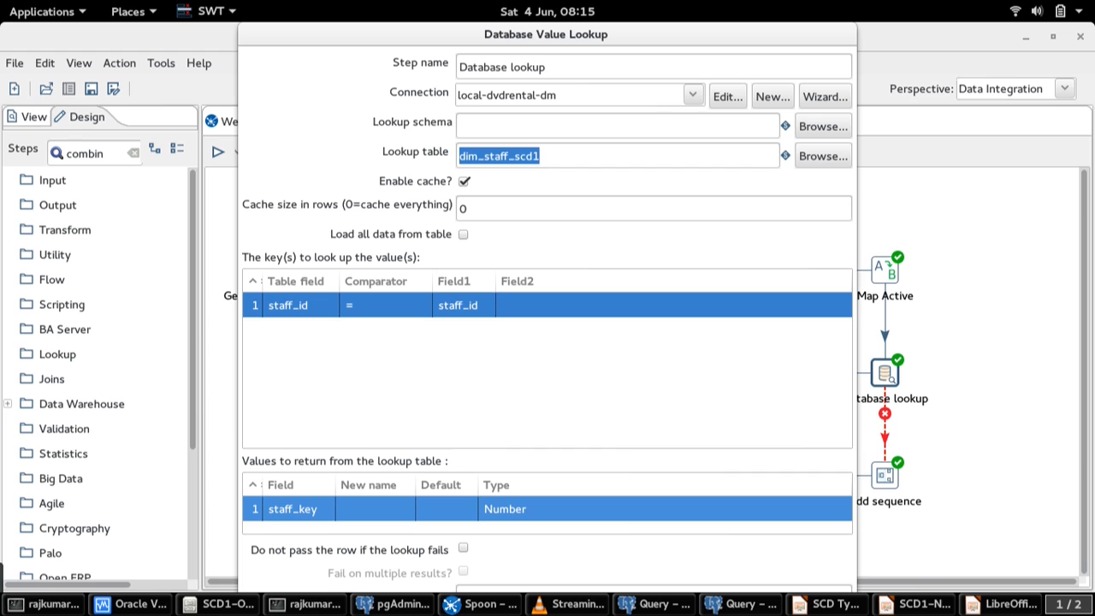
left_click(546, 67)
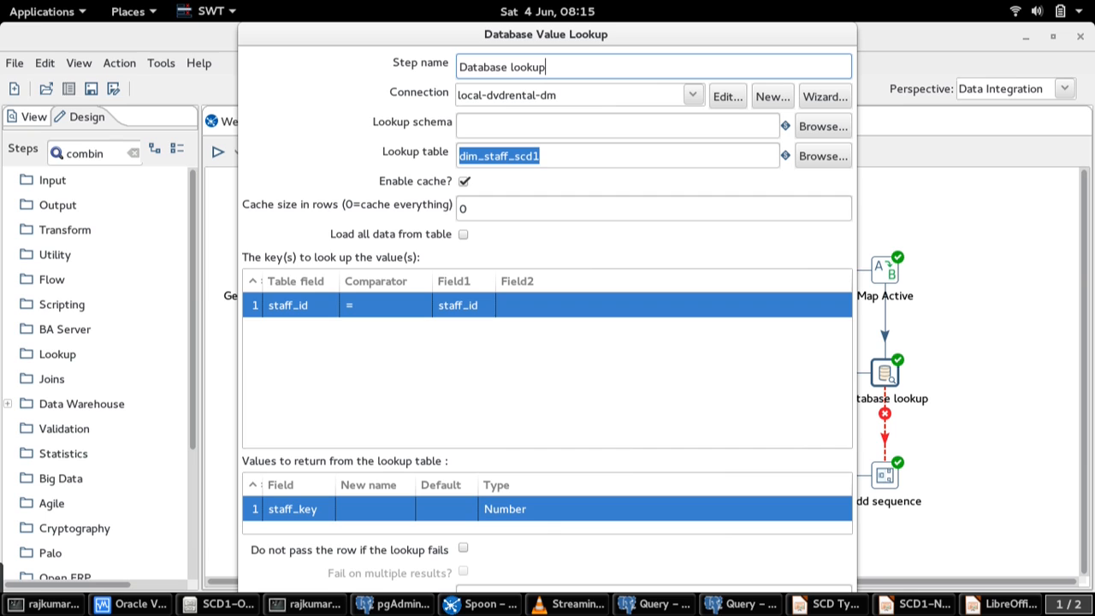
key("Return")
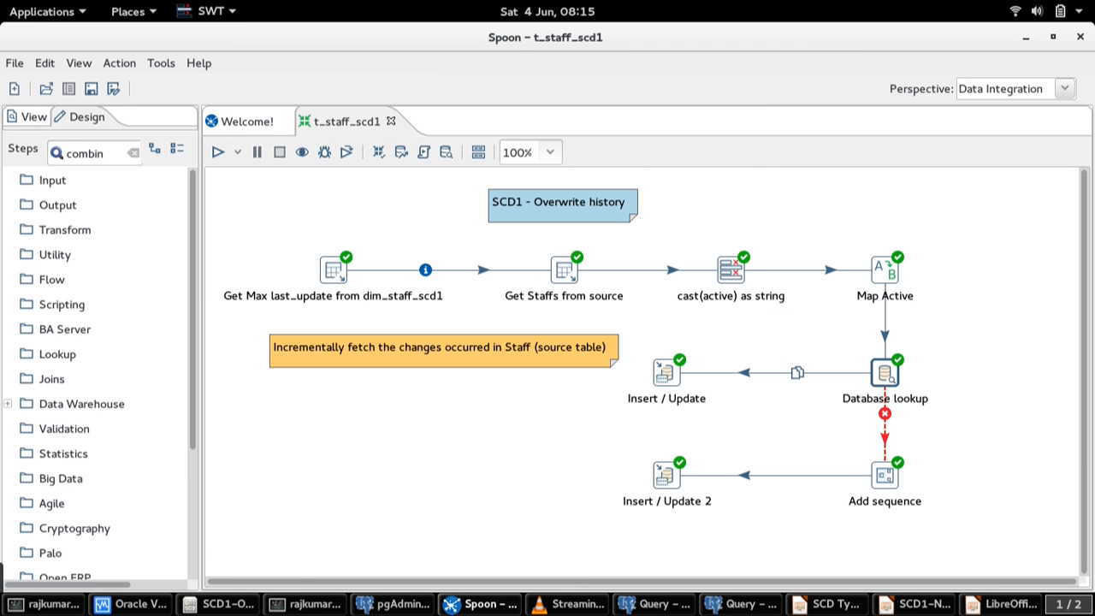
Review the Add sequence settings, and the target table, lookup key and update fields of Insert / Update 2.
double_click(884, 475)
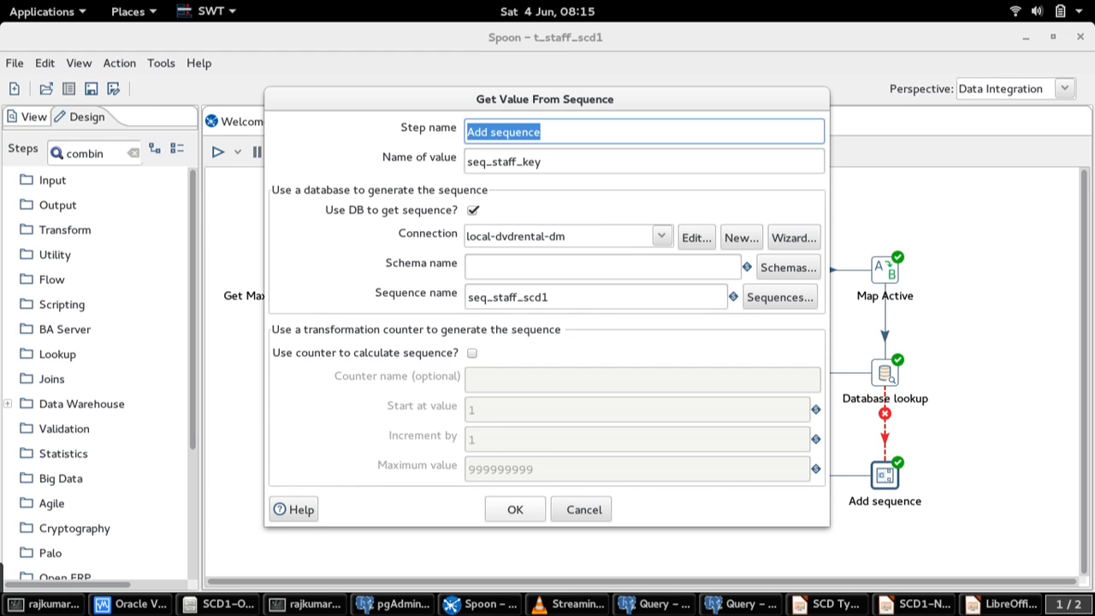
left_click(515, 509)
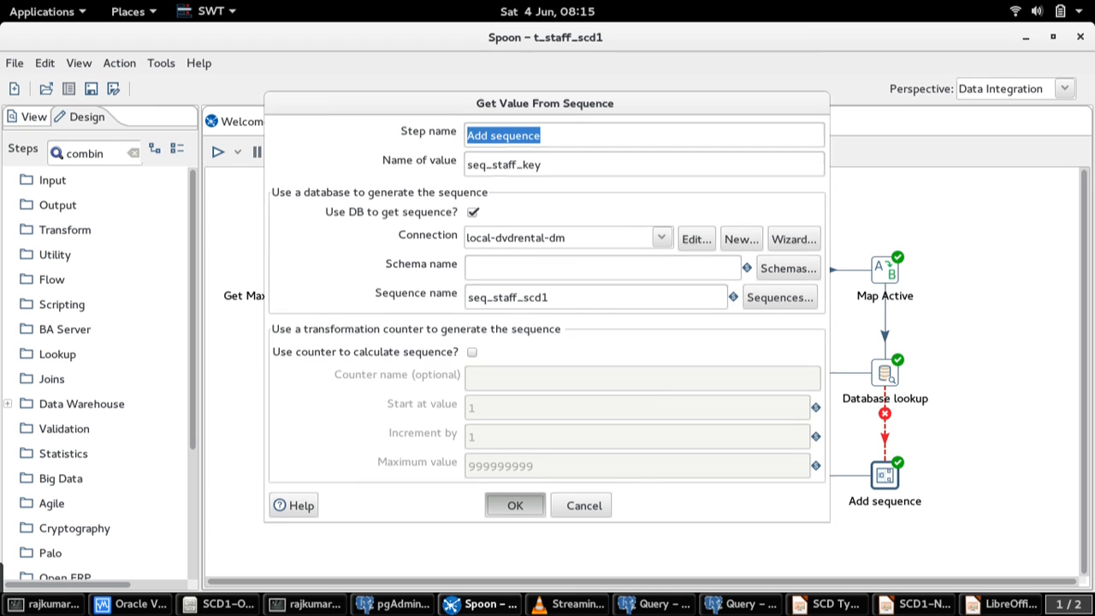
double_click(667, 475)
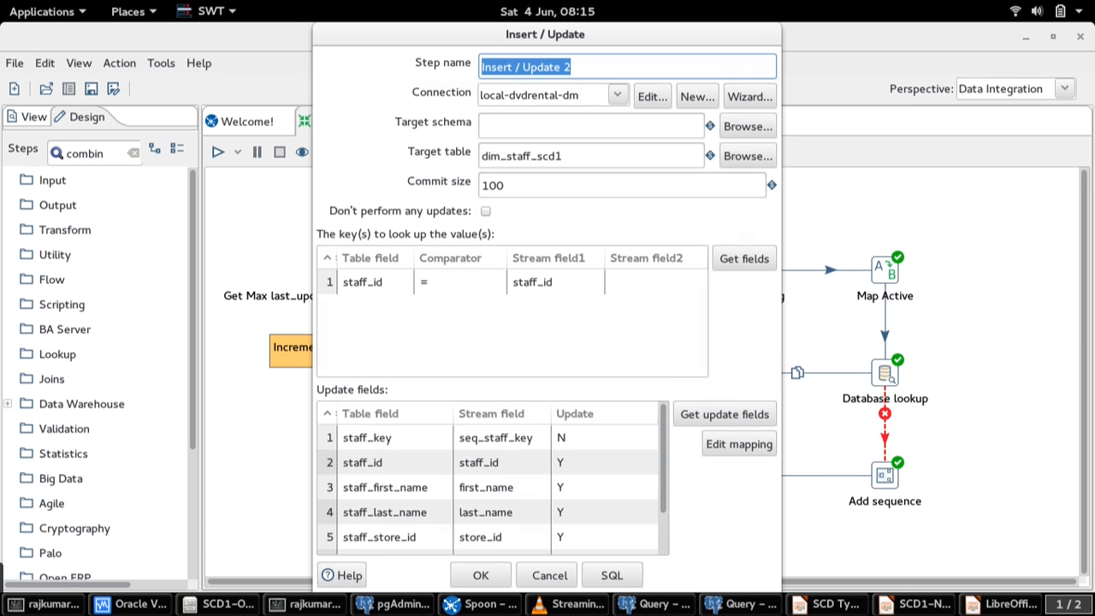
scroll(663, 474, "down", 2)
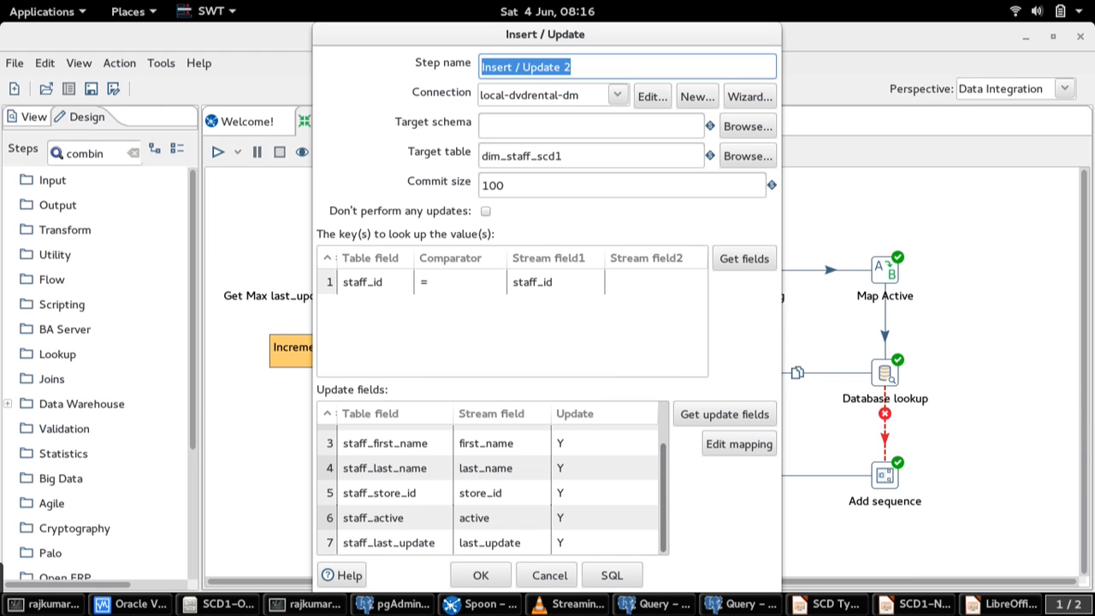
scroll(662, 496, "up", 2)
scroll(663, 496, "down", 2)
left_click(481, 575)
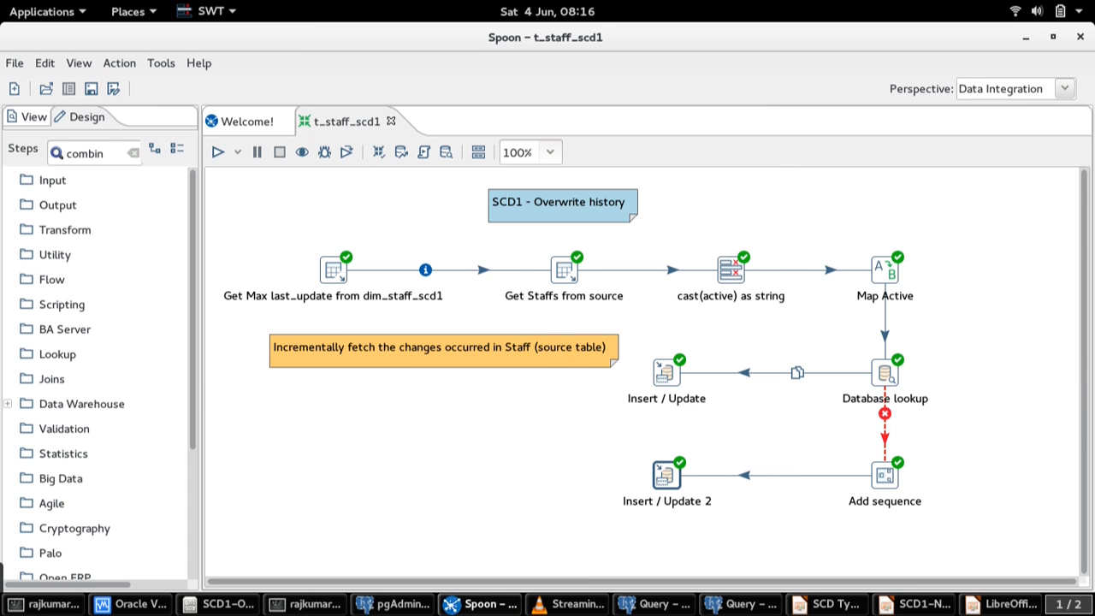
Review the target table, lookup key and update fields of the Insert / Update step fed by Database lookup.
left_click(885, 373)
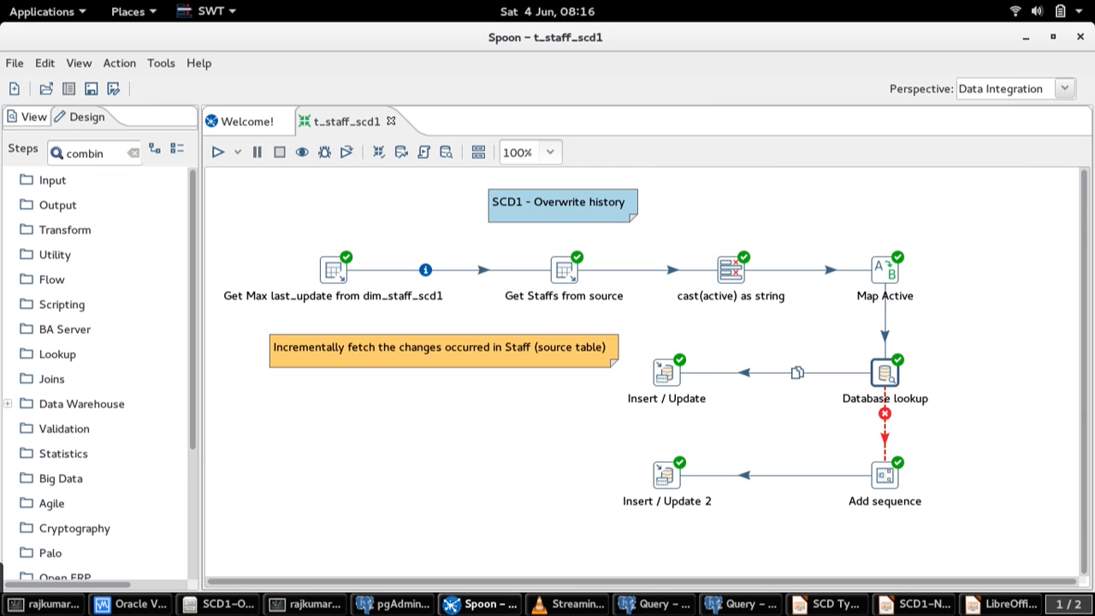
double_click(667, 373)
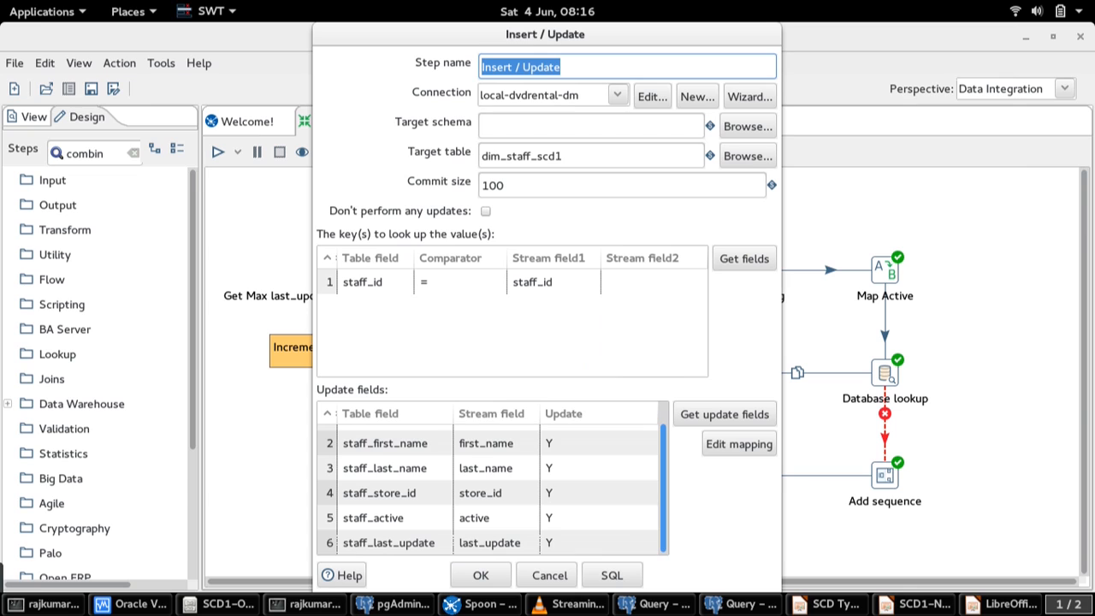
scroll(492, 483, "up", 1)
scroll(491, 483, "down", 1)
scroll(492, 483, "up", 1)
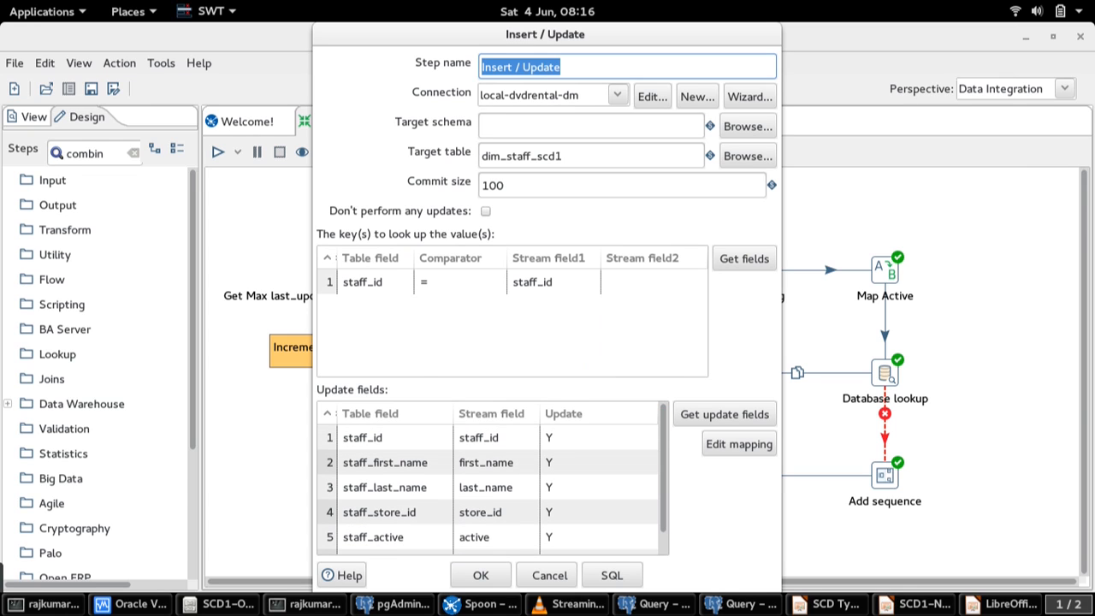
scroll(492, 483, "down", 1)
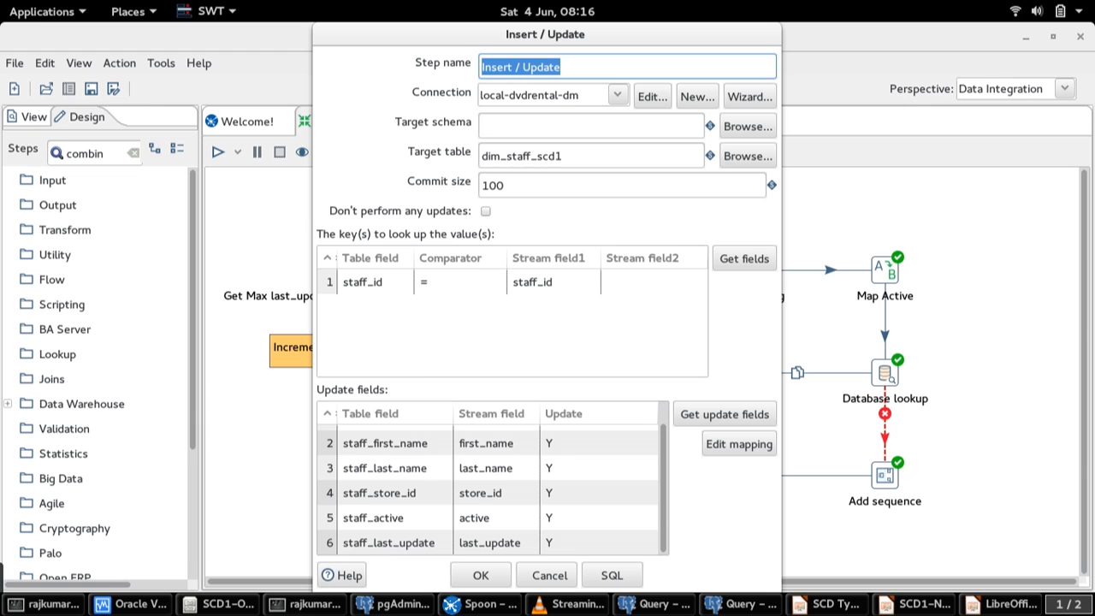
double_click(521, 155)
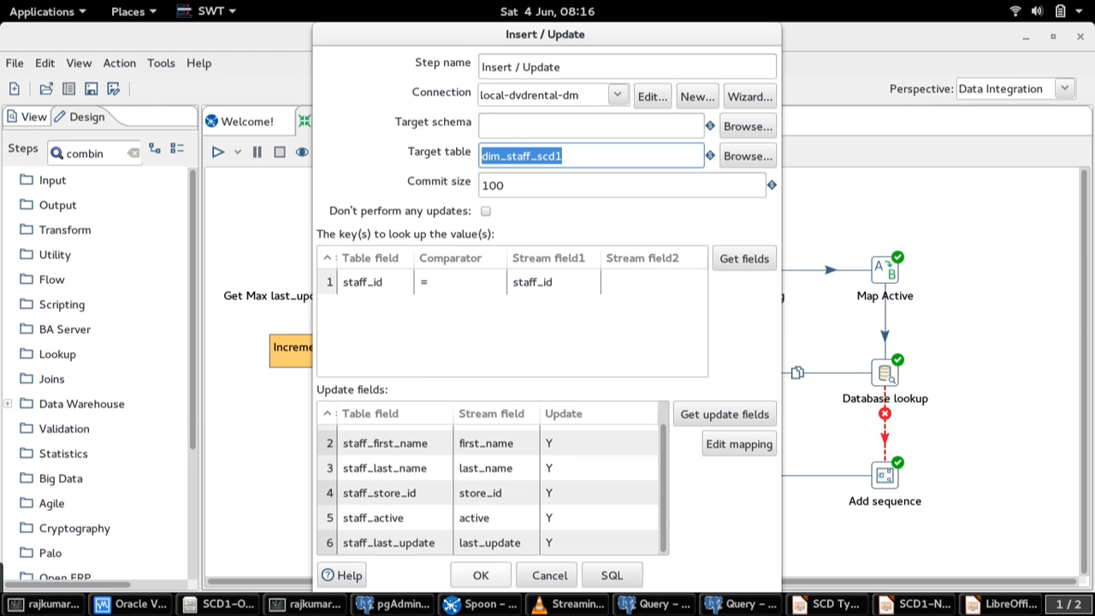
left_click(480, 575)
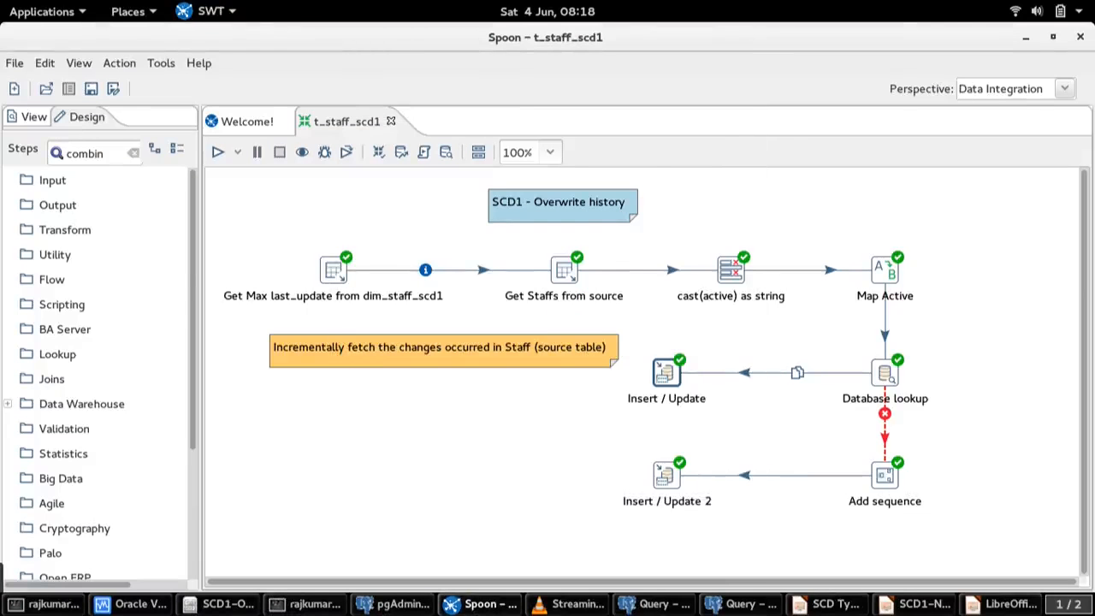
Run the t_staff_scd1 transformation with the default run options and close the execution results.
left_click(217, 152)
key("Return")
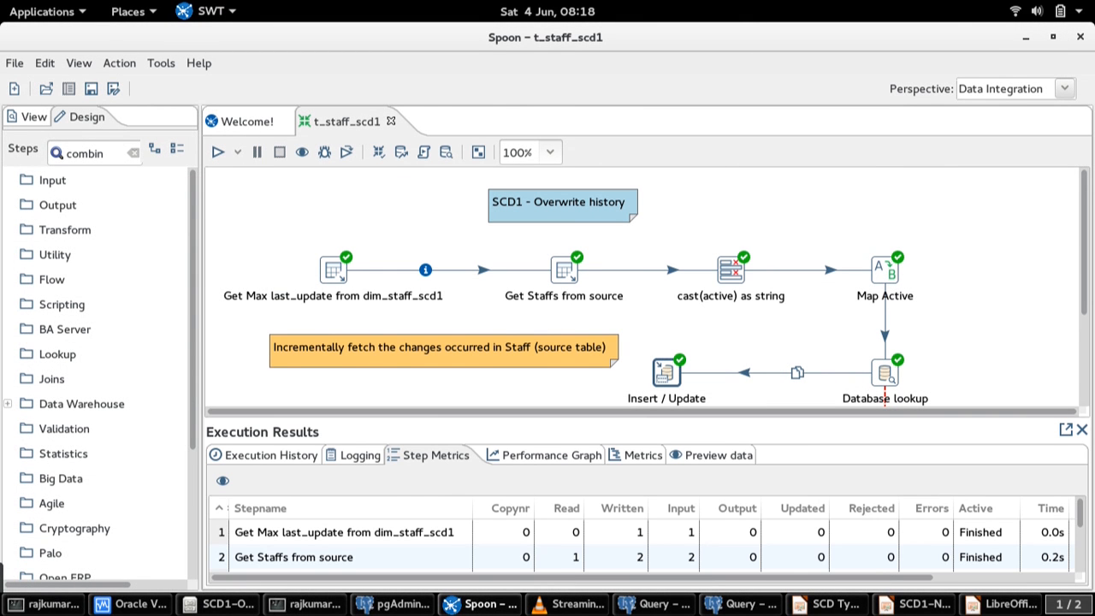
left_click(1082, 431)
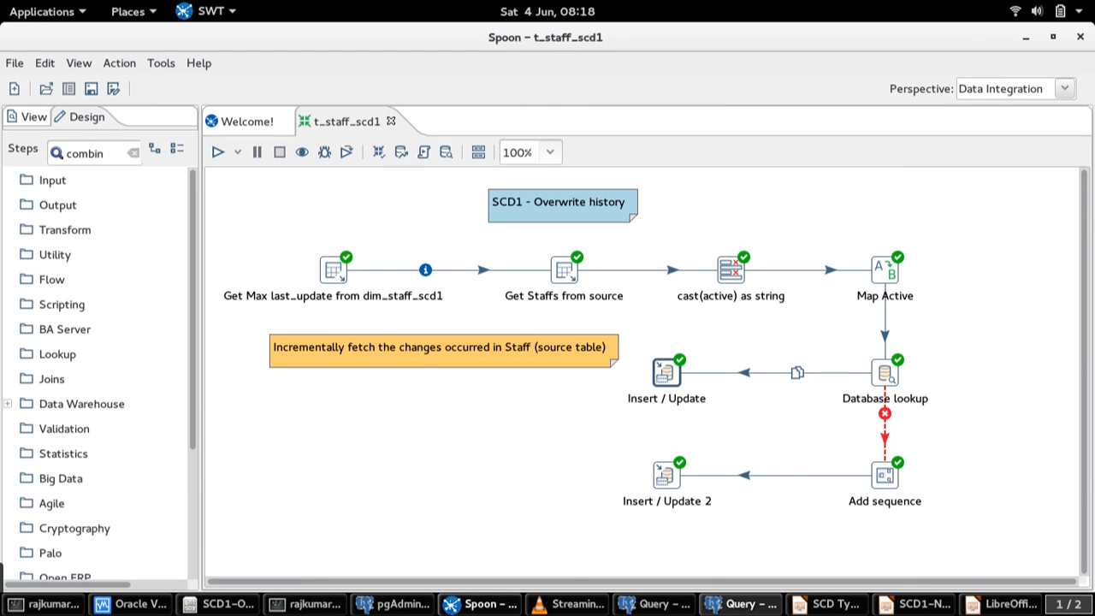
Switch to the dvdrental_dm query window in pgAdmin, query dim_staff_scd1 for staff_id=2 and examine each field of the row.
left_click(741, 604)
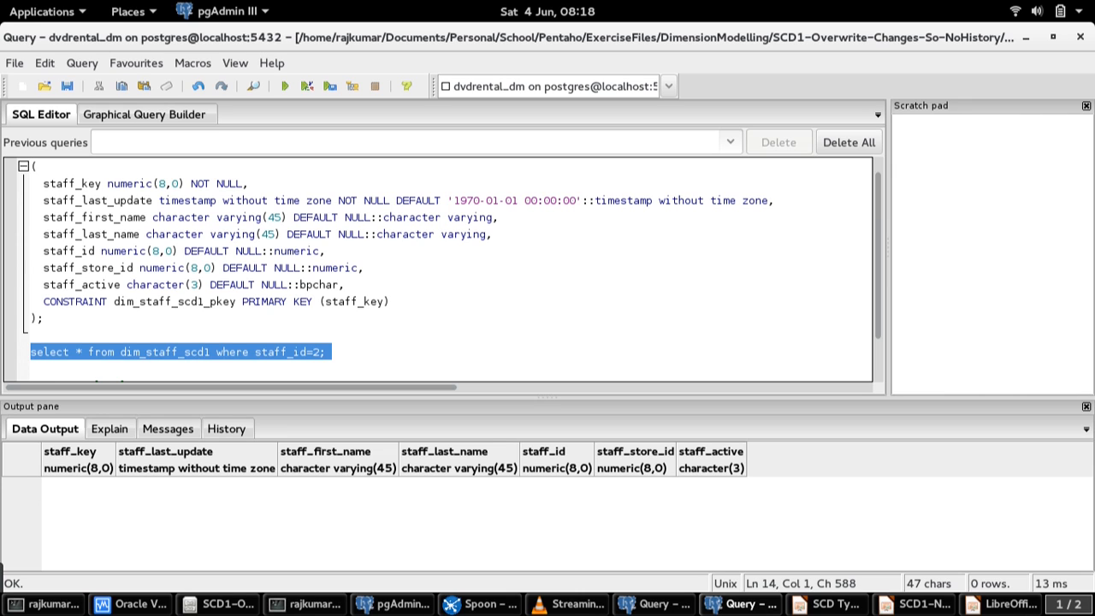
left_click(284, 85)
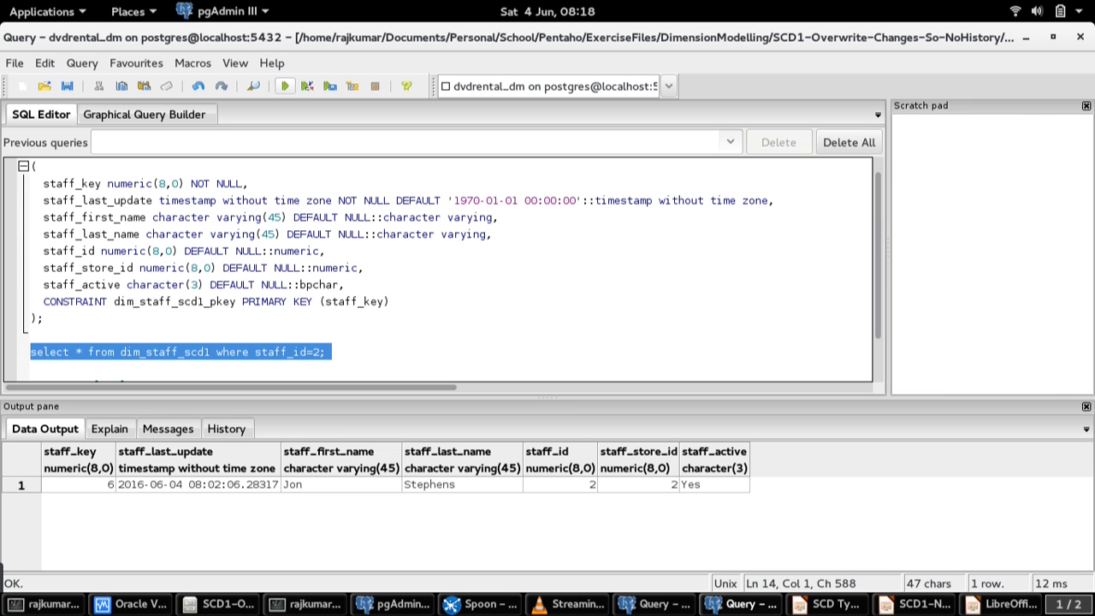
left_click(341, 485)
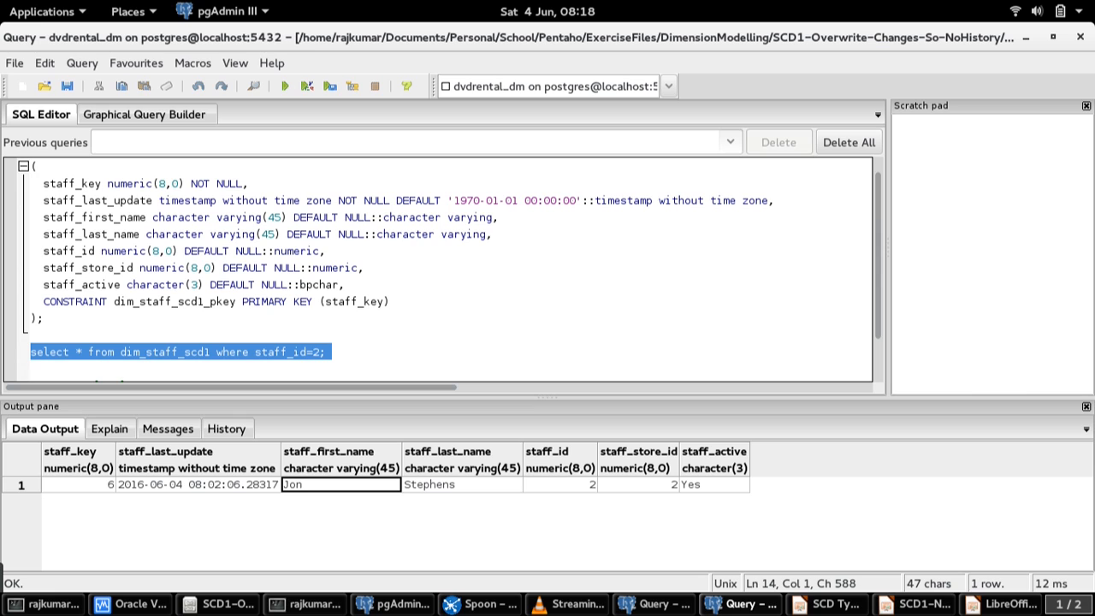
left_click(198, 485)
key("Left")
key("Right")
key("Right")
key("Right")
key("Right")
key("Right")
key("Right")
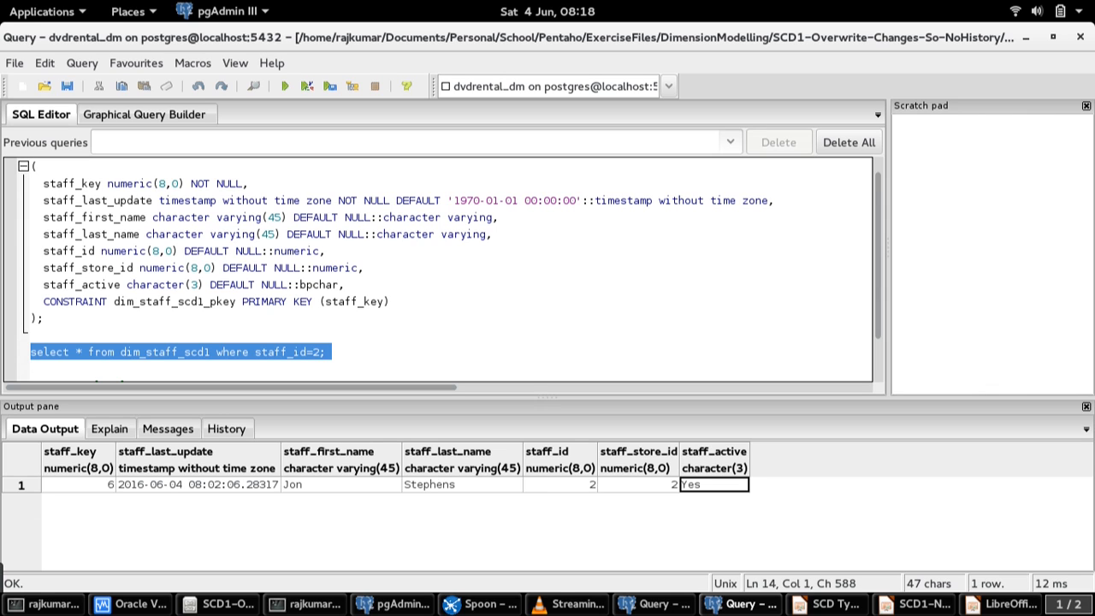
key("Left")
key("Left")
key("Left")
key("Left")
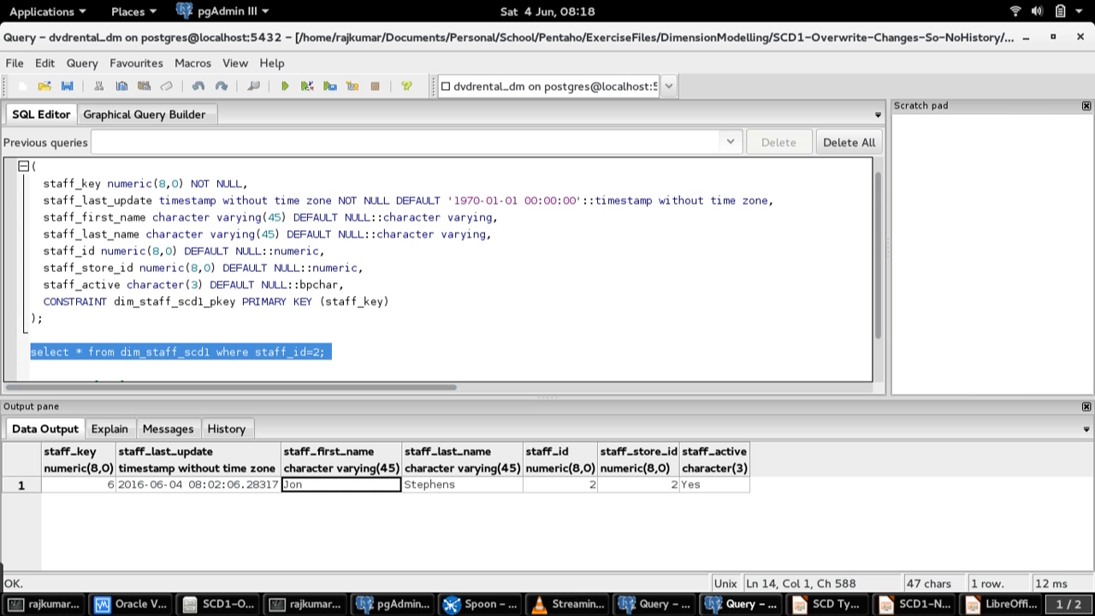
Compare the staff_active value in dim_staff_scd1 with the active value of the same record in the source staff table.
key("alt+Tab")
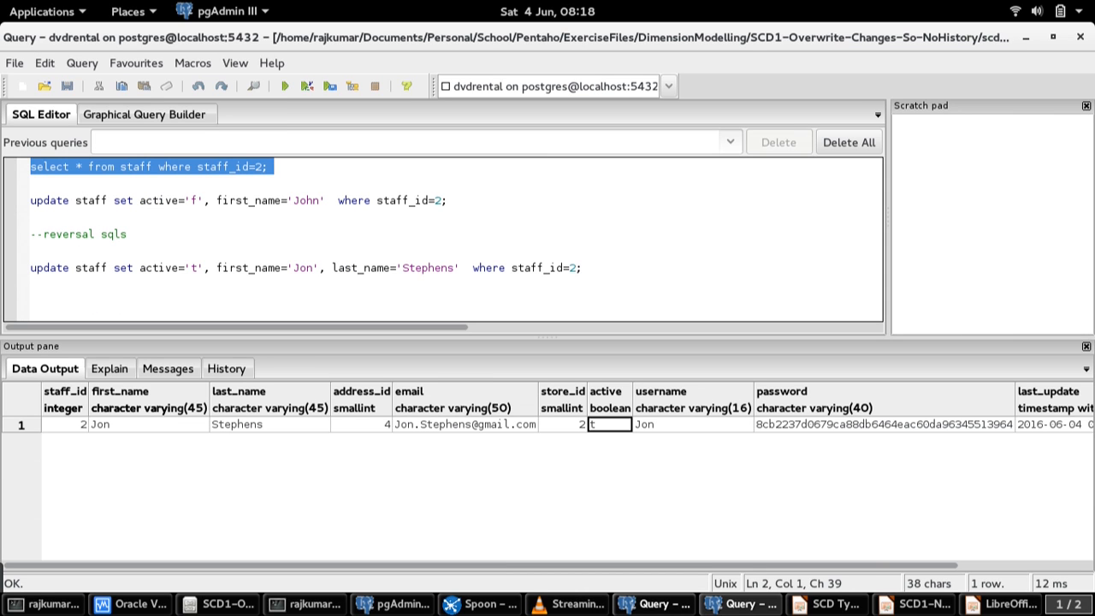
key("alt+Tab")
left_click(714, 485)
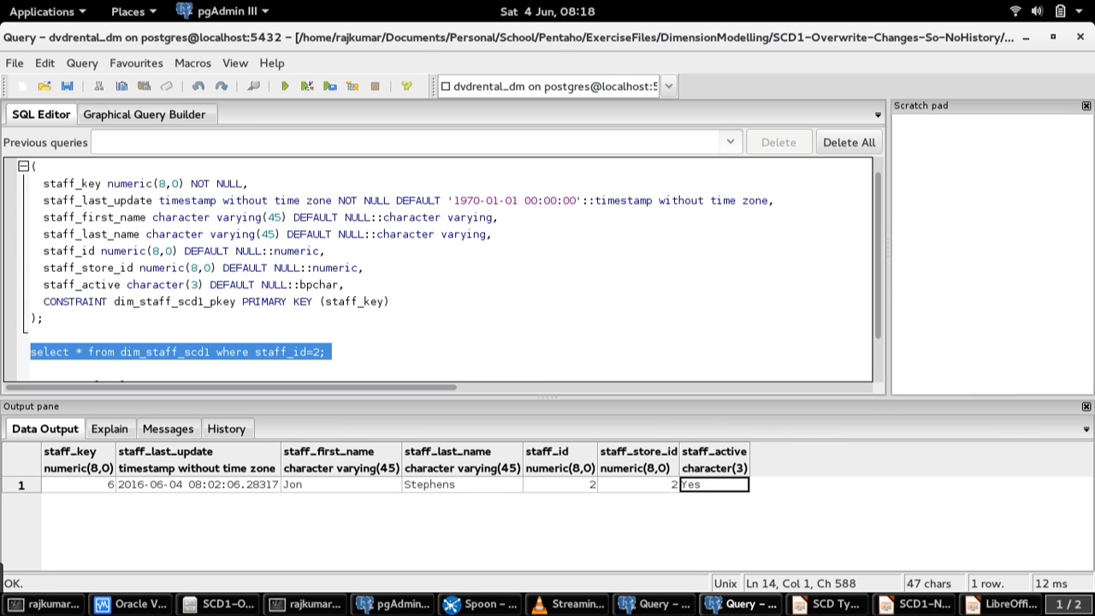
left_click(654, 604)
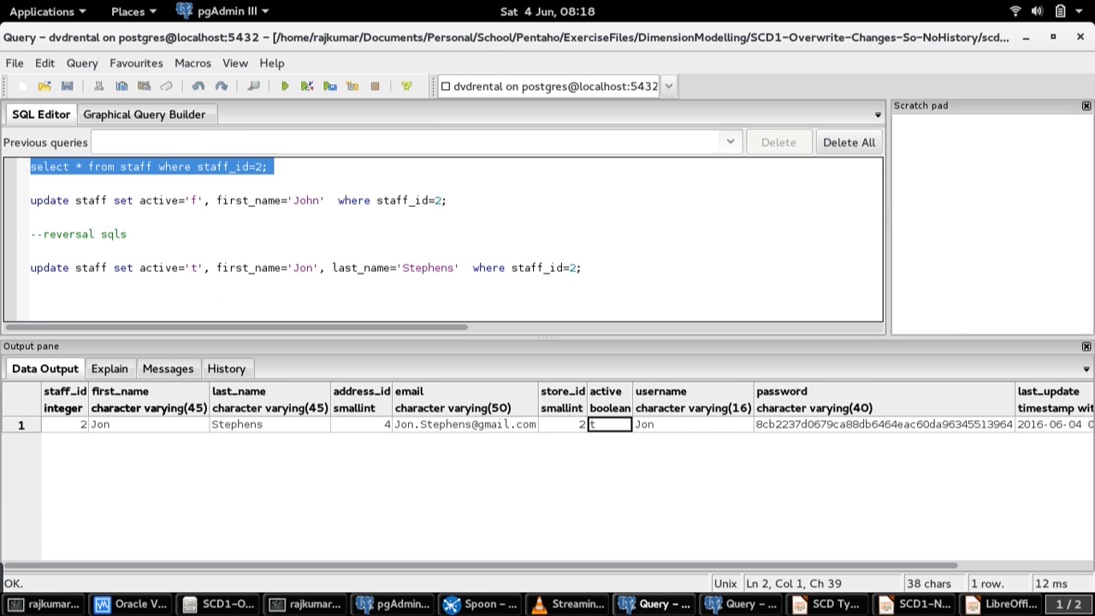
left_click(740, 604)
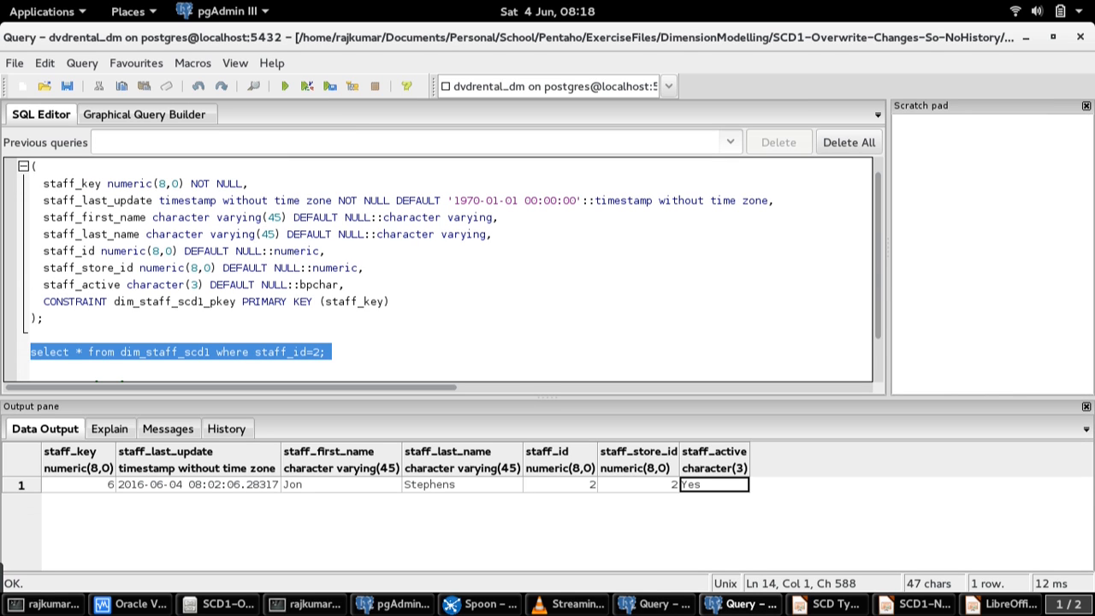
In the dvdrental source query window, run the first update statement, setting active='f' and a changed first name for staff_id=2.
left_click(655, 604)
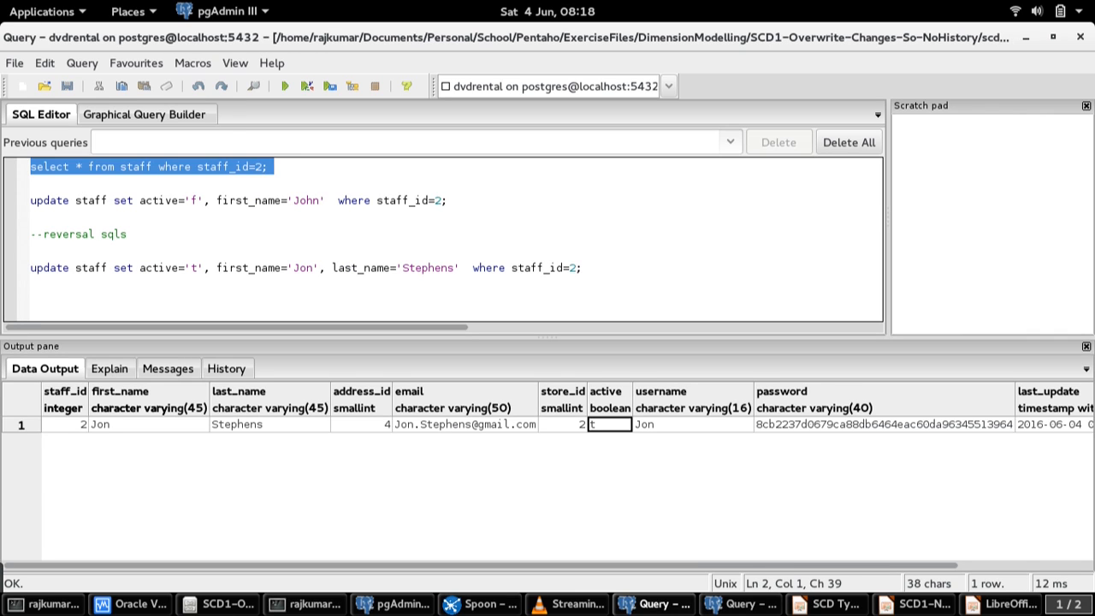
triple_click(239, 201)
left_click(285, 86)
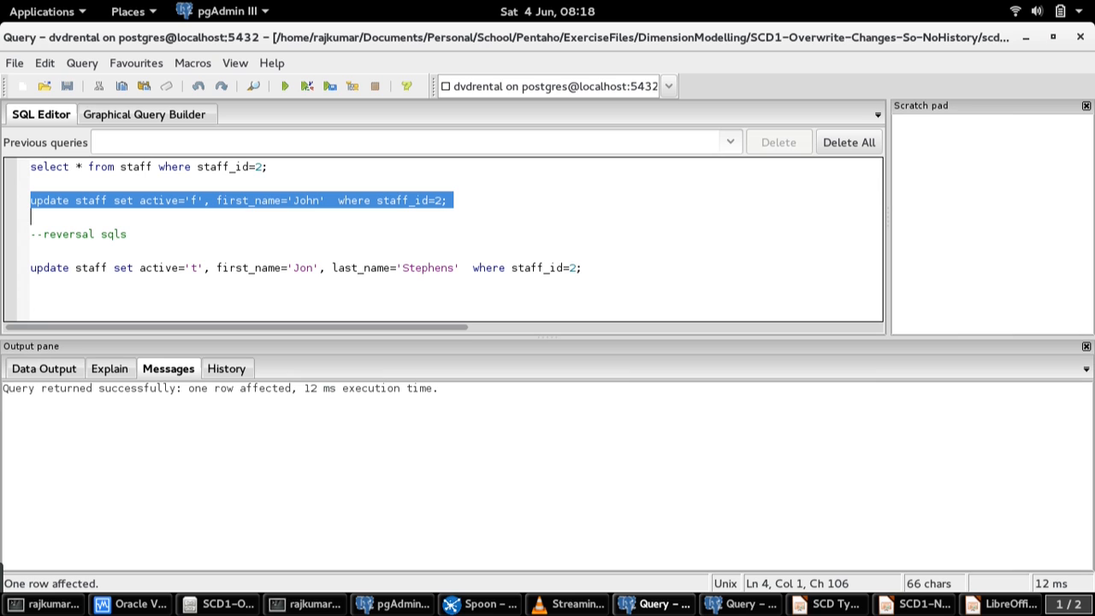
Query the source staff table for staff_id=2 and check its first_name and active values.
triple_click(154, 182)
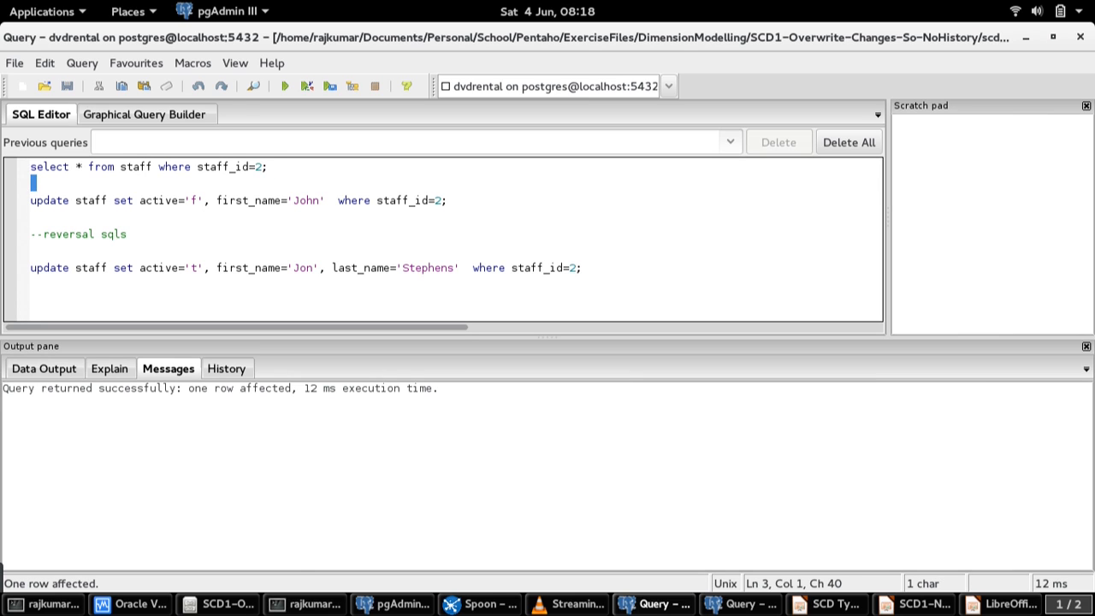
triple_click(265, 167)
left_click(285, 86)
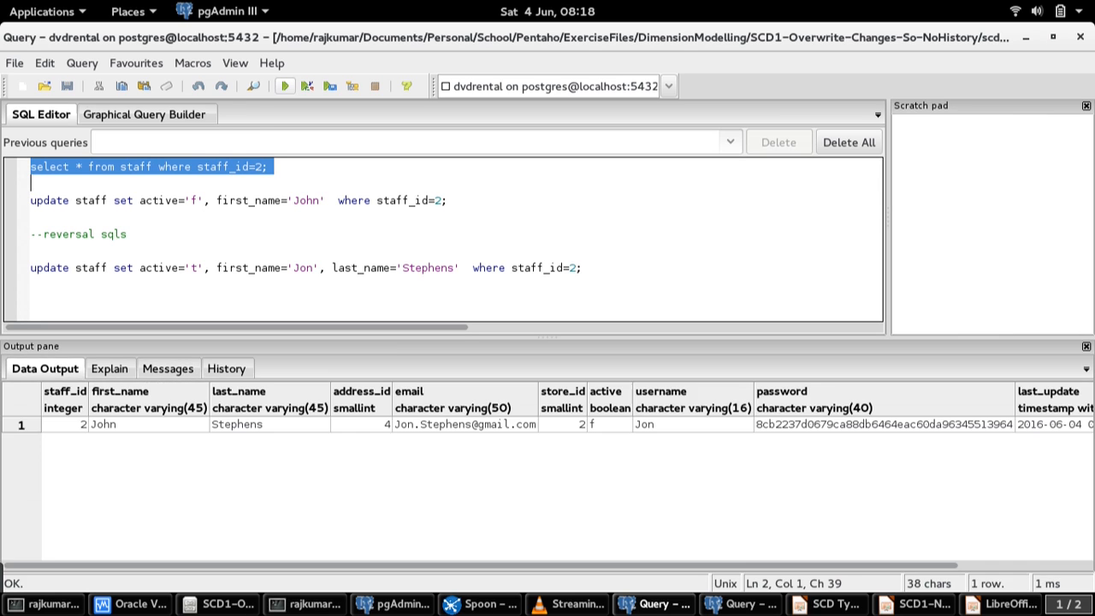
left_click(137, 424)
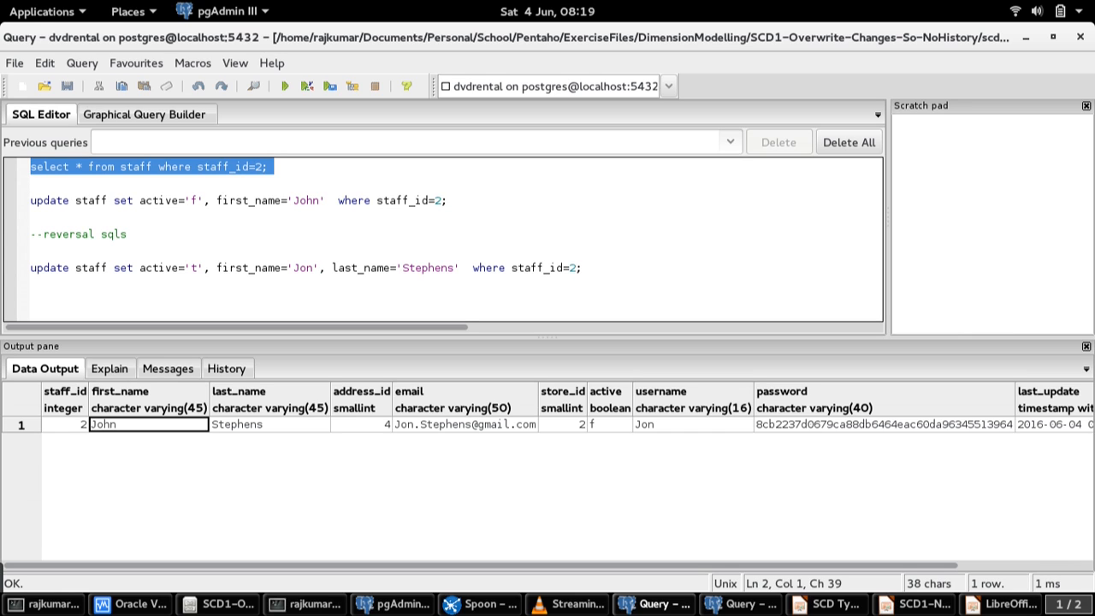
left_click(609, 424)
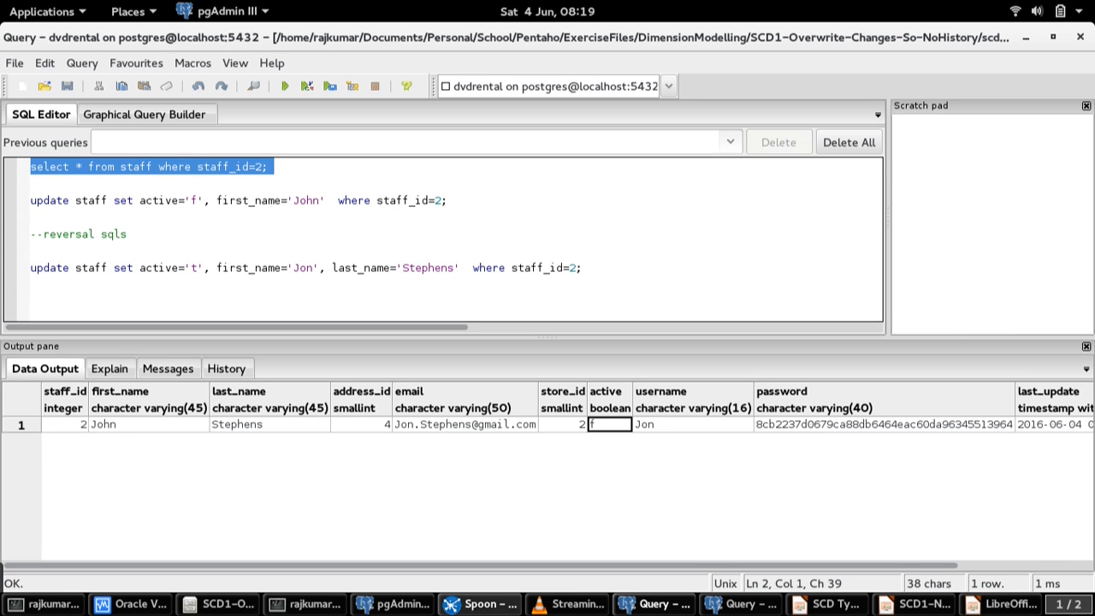
Switch to Spoon, rerun t_staff_scd1 locally with Basic logging to load the source change, and close the execution results.
left_click(479, 604)
left_click(218, 151)
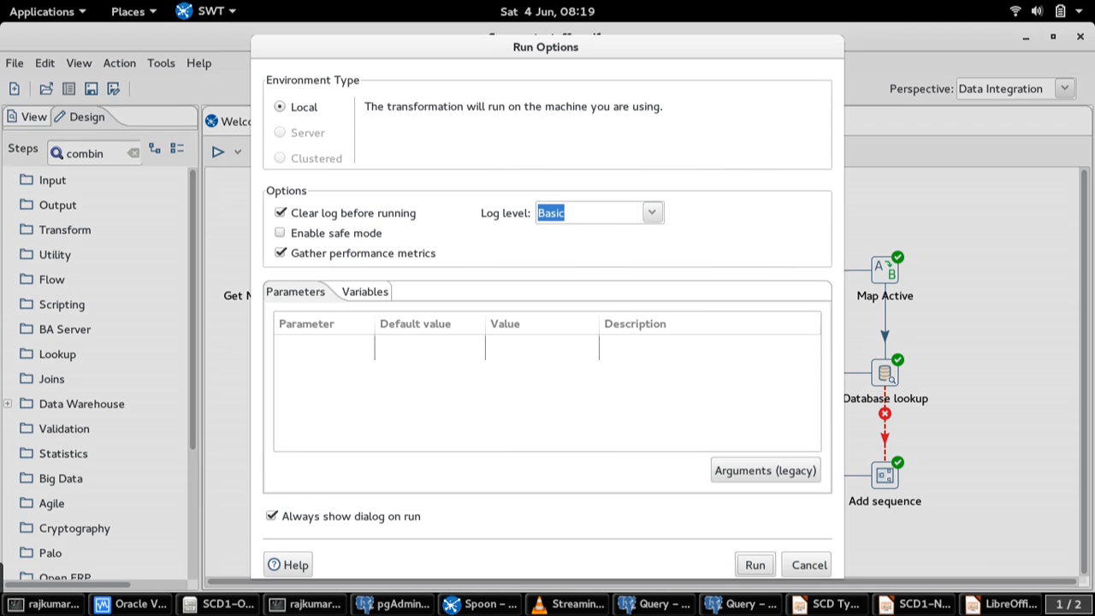
key("Return")
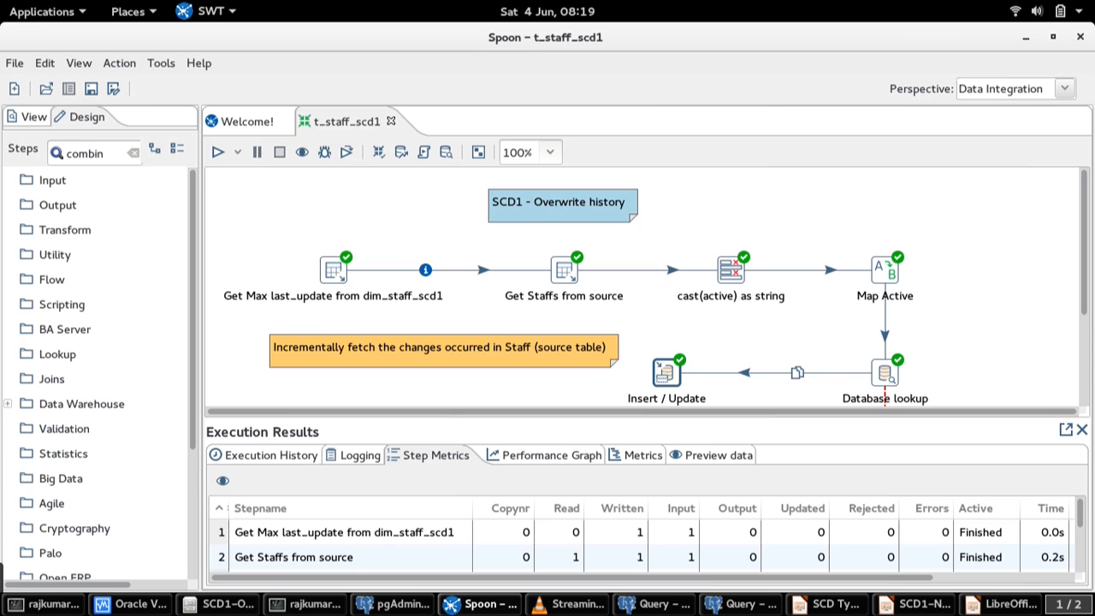
left_click(1082, 430)
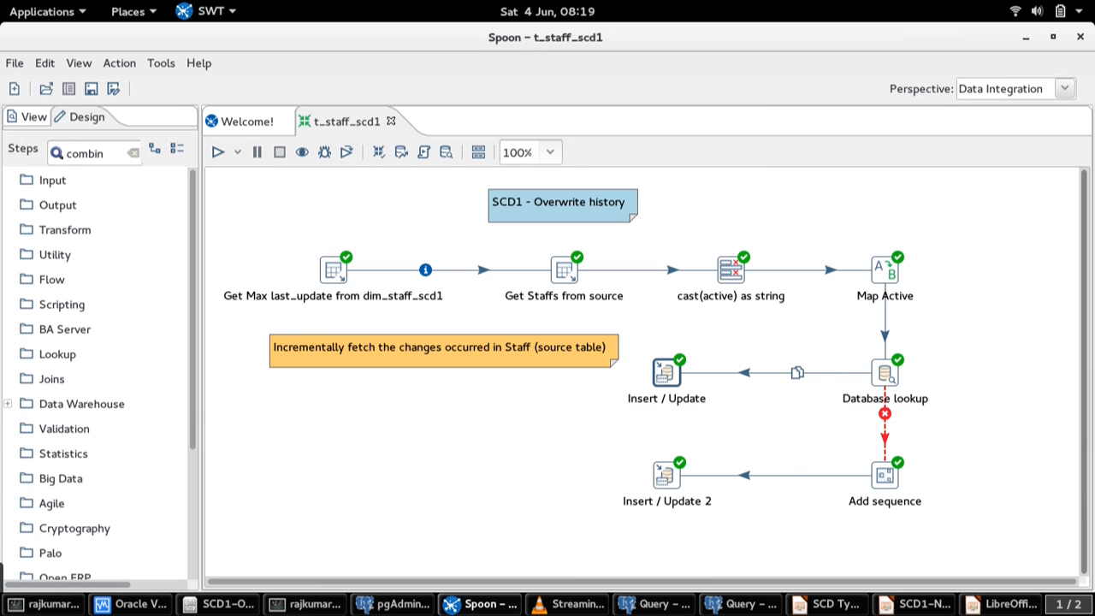
Switch to pgAdmin, query dim_staff_scd1 again for staff_id=2 and mark its staff_first_name and staff_active values.
left_click(740, 604)
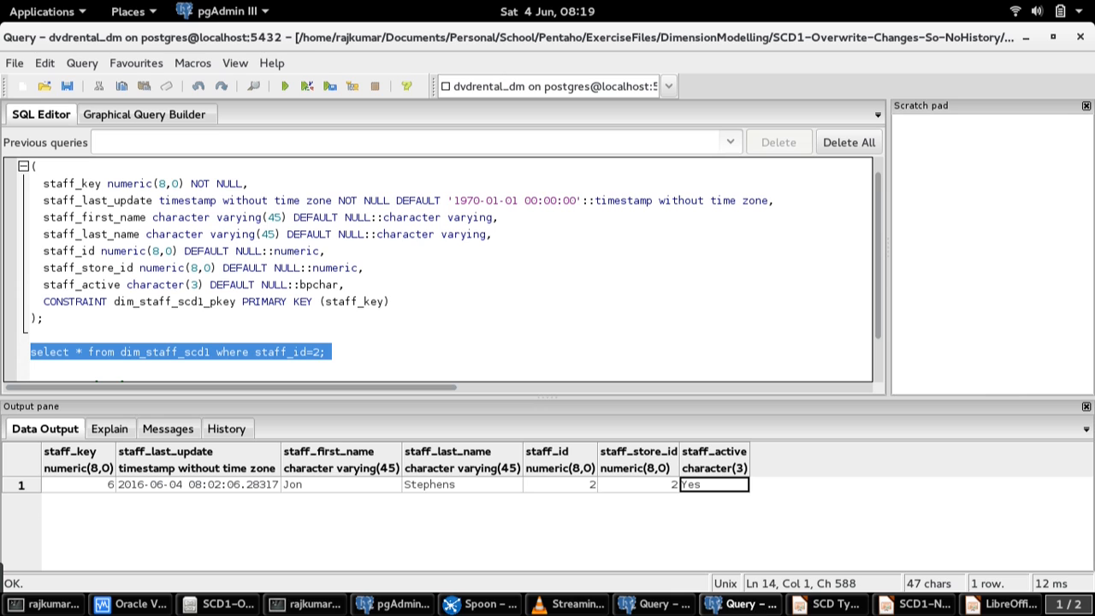
left_click(285, 85)
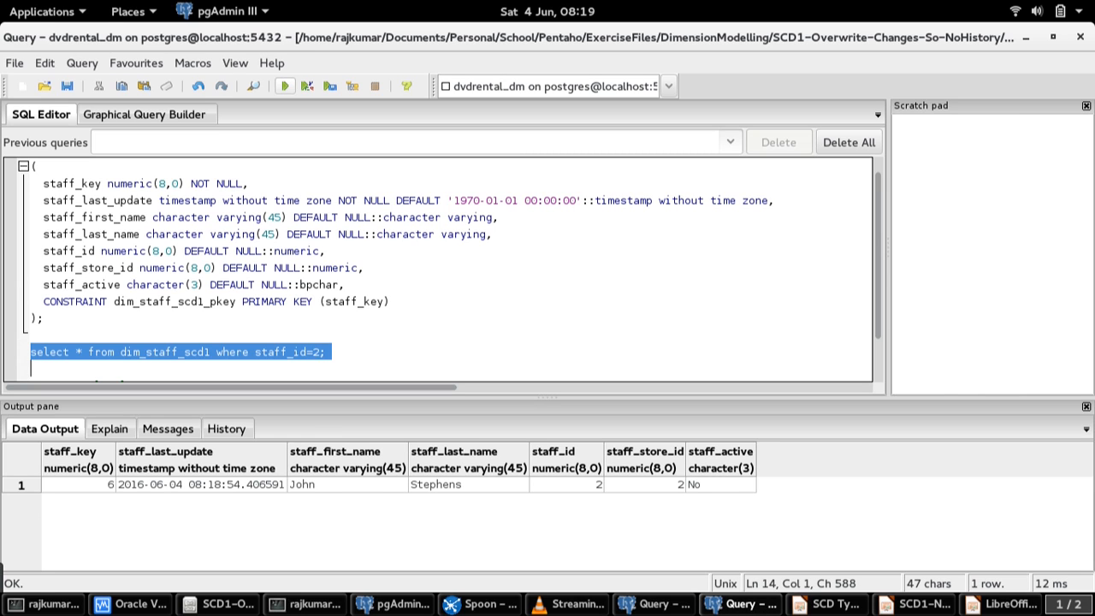
left_click(348, 485)
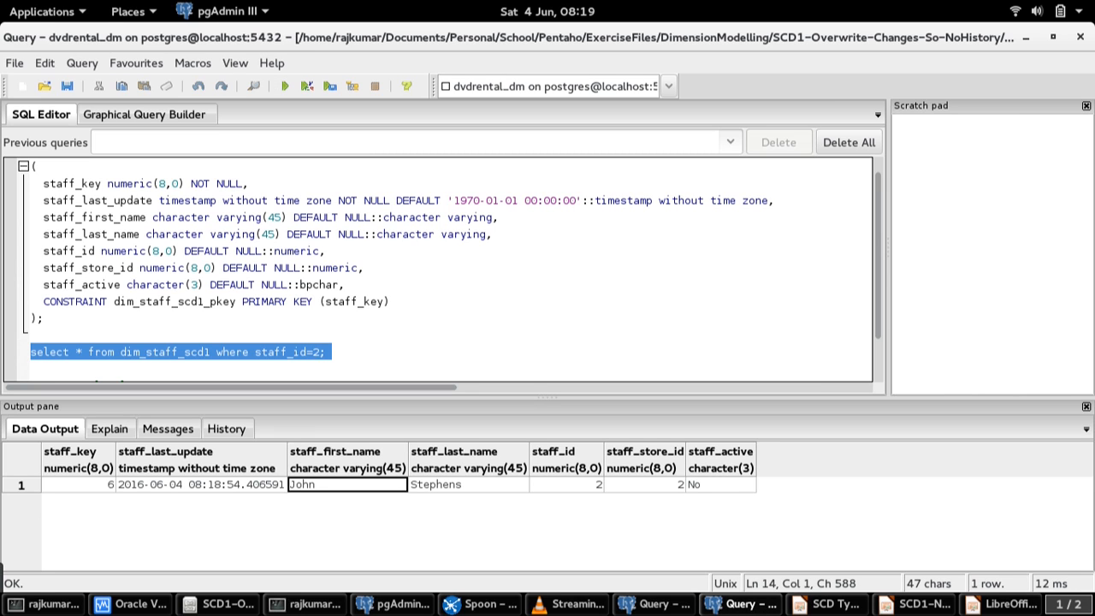
left_click(721, 485, "ctrl")
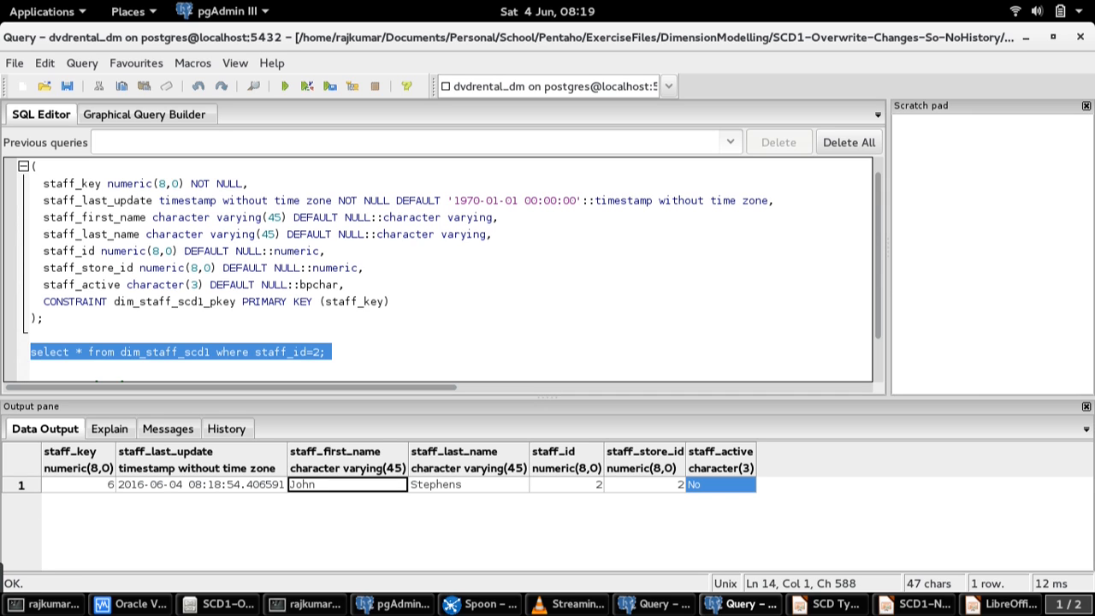
left_click(347, 485, "ctrl")
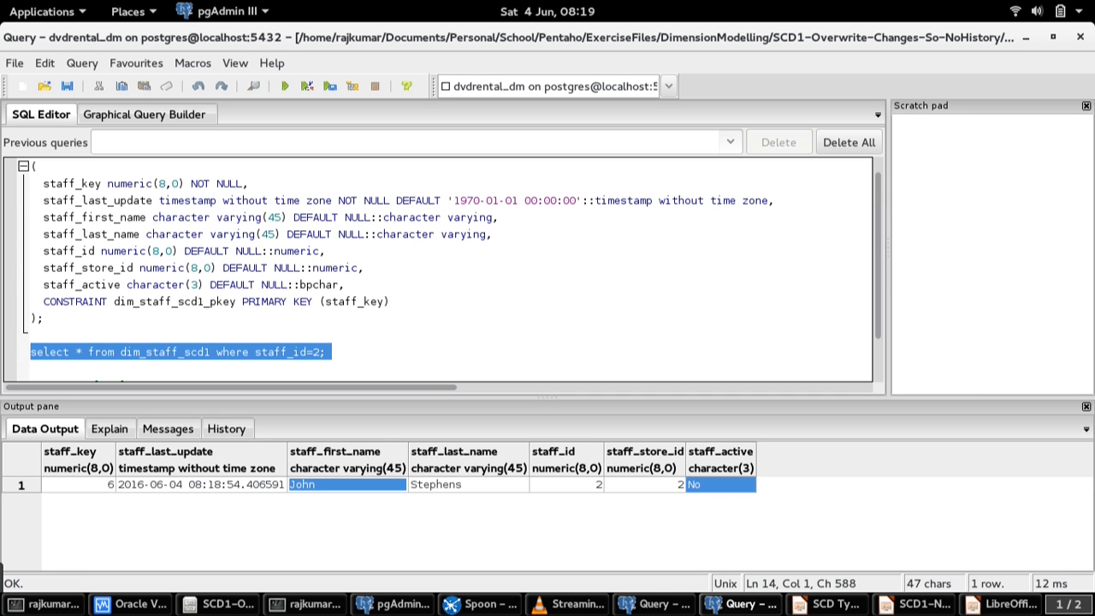
Compare first_name and active in the source staff record with the corresponding fields in dim_staff_scd1.
key("alt+Tab")
key("alt+Tab")
key("alt+Tab")
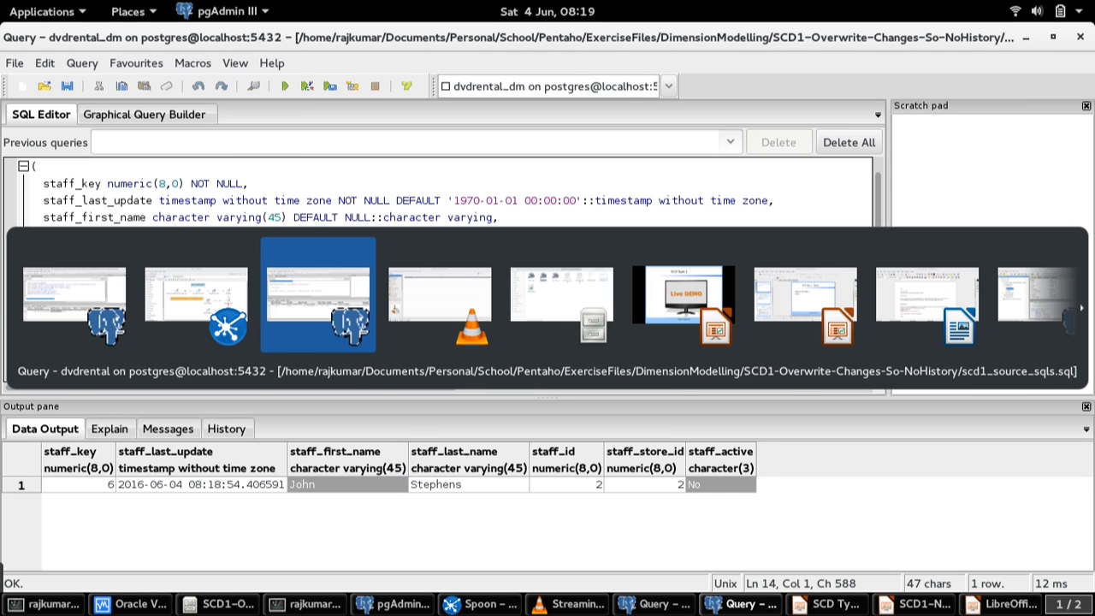
left_click(148, 424)
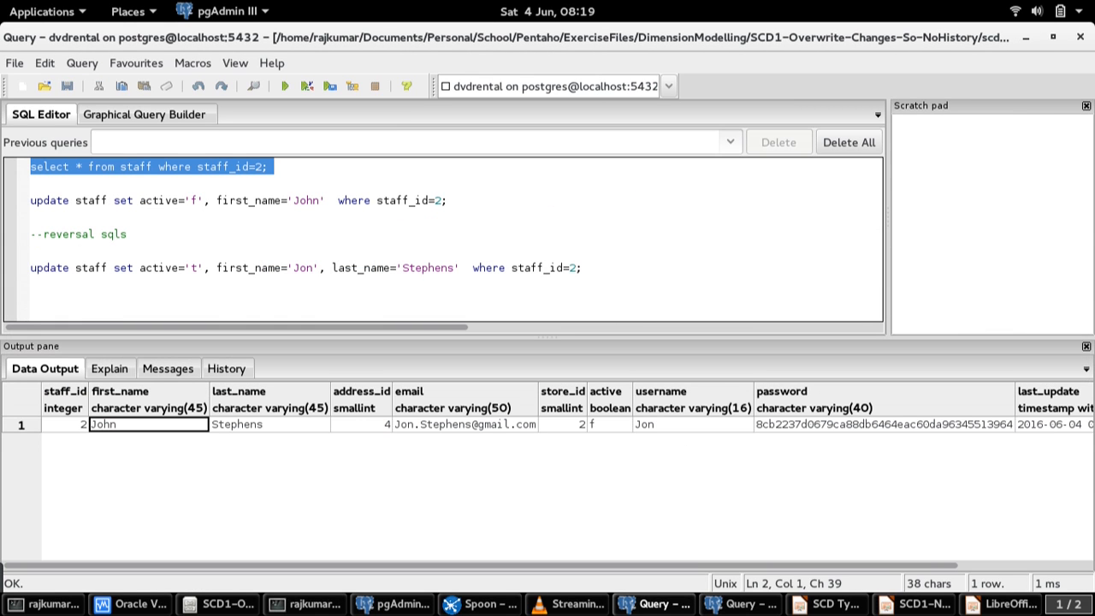
left_click(610, 425, "ctrl")
key("alt+Tab")
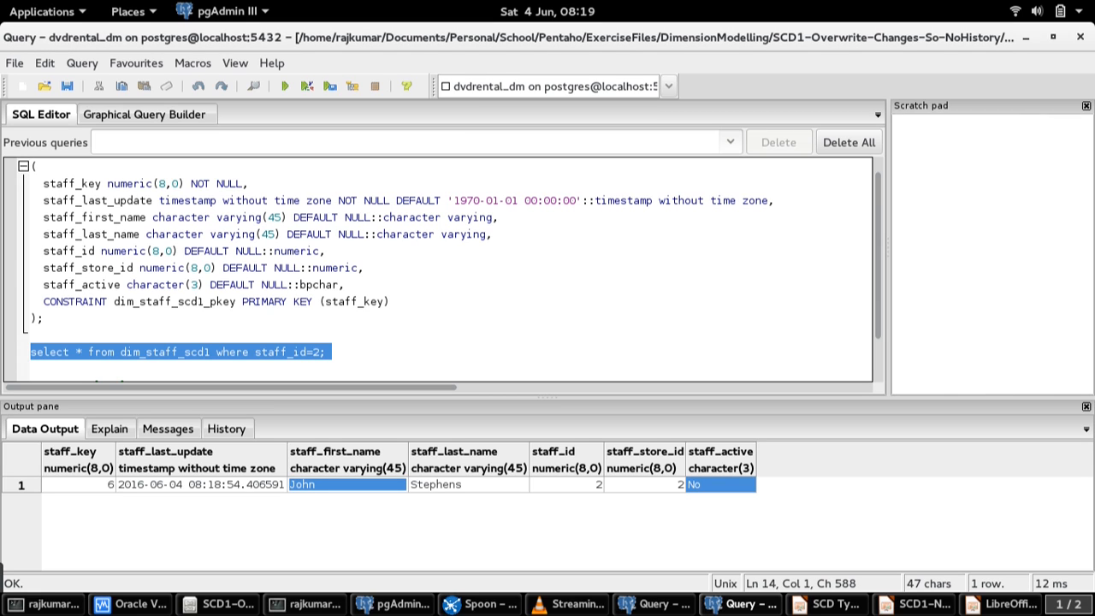
left_click(332, 351)
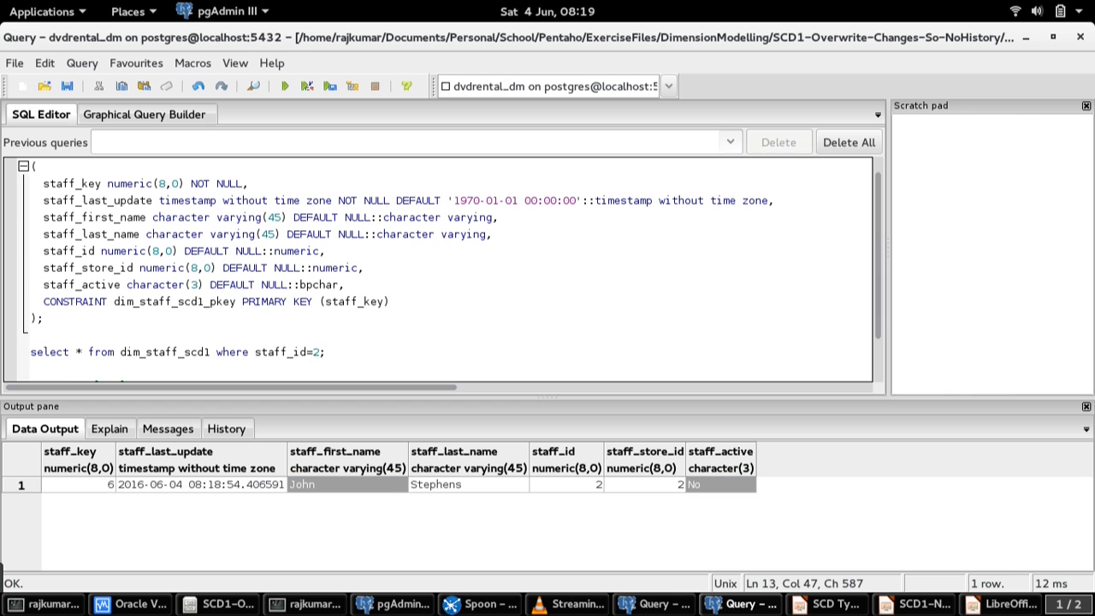